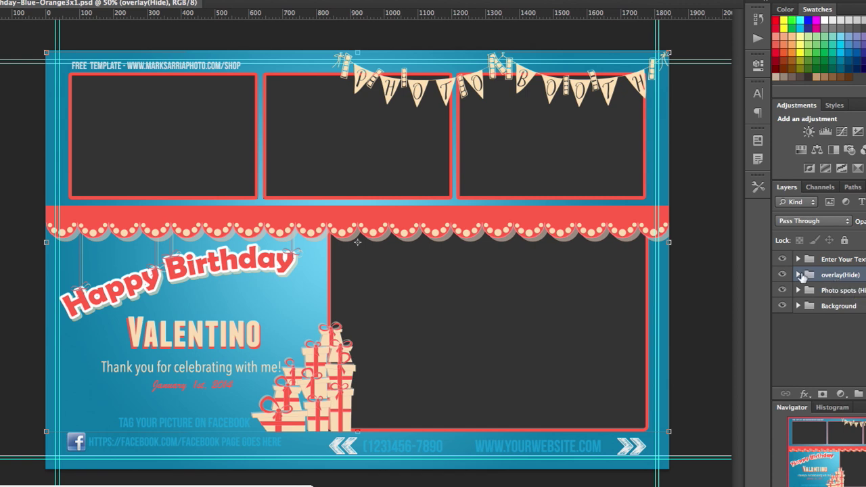
Step: Hide the text, Photo spots and Background groups to preview the overlay, then reshow Background
{"action": "left_click", "coordinate": [783, 261]}
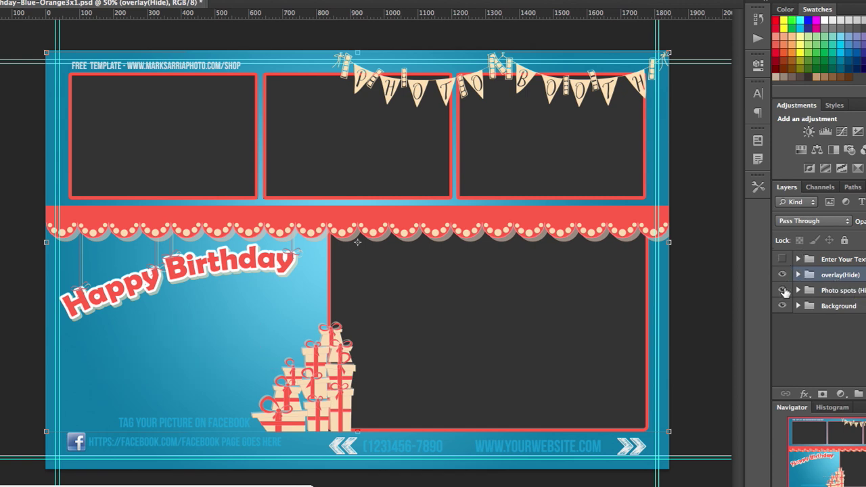
{"action": "left_click", "coordinate": [779, 291]}
{"action": "left_click", "coordinate": [782, 307]}
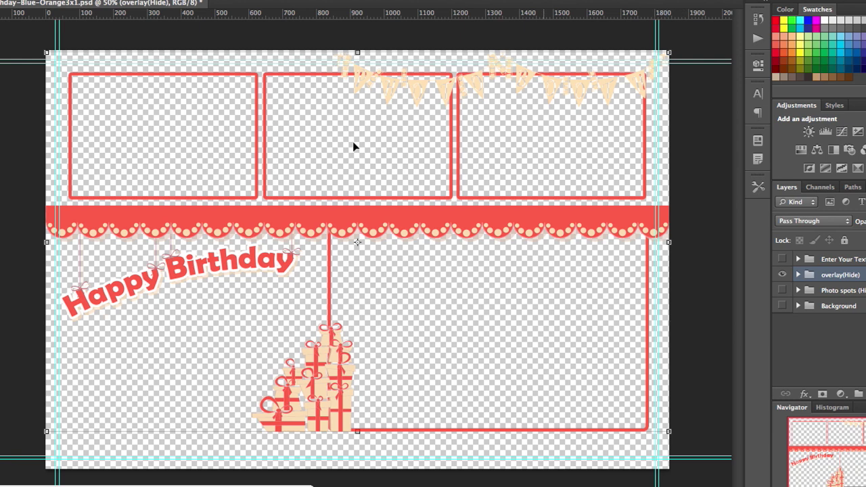
{"action": "left_click", "coordinate": [216, 379]}
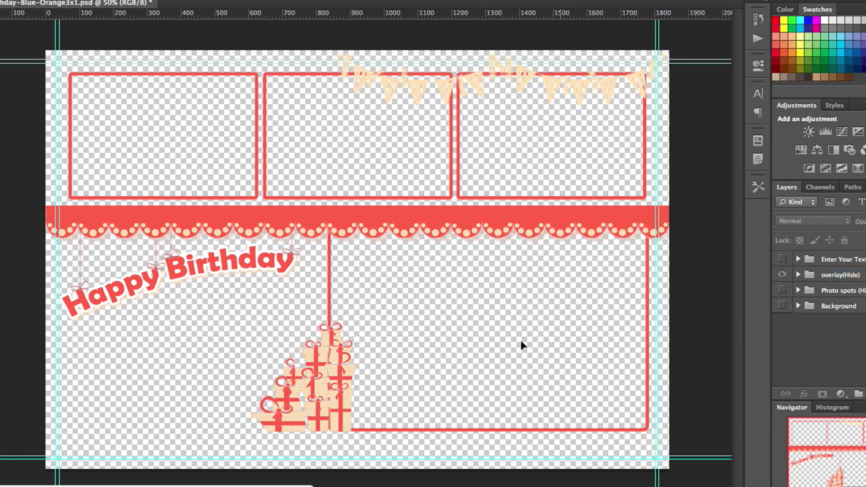
{"action": "left_click", "coordinate": [783, 274]}
{"action": "left_click", "coordinate": [783, 306]}
Step: Turn Photo spots and the Enter Your Text name group back on, then select Enter Your Text
{"action": "left_click", "coordinate": [783, 290]}
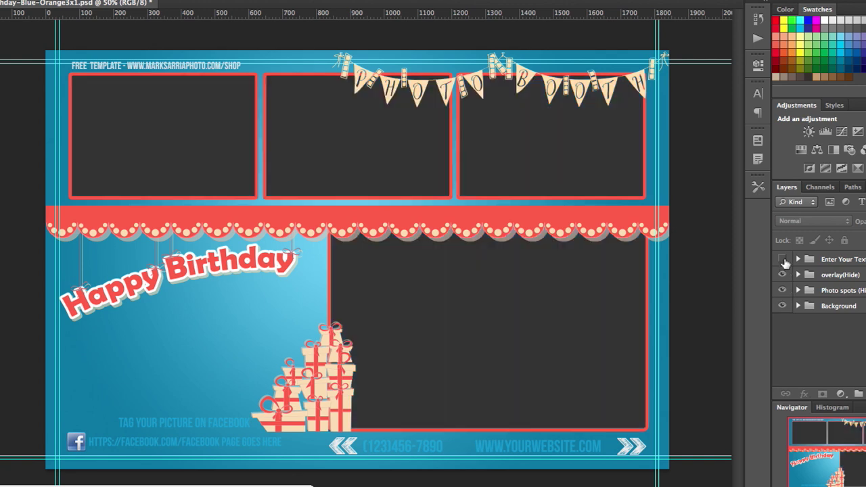
{"action": "left_click", "coordinate": [783, 260]}
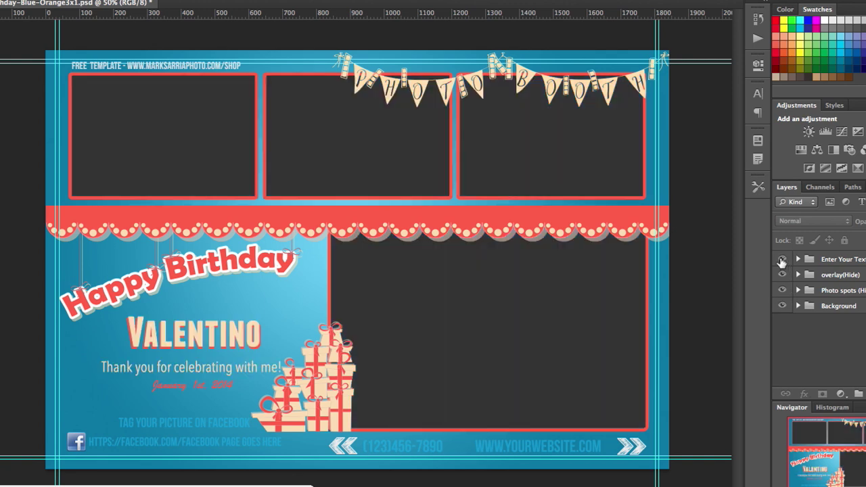
{"action": "left_click", "coordinate": [836, 264]}
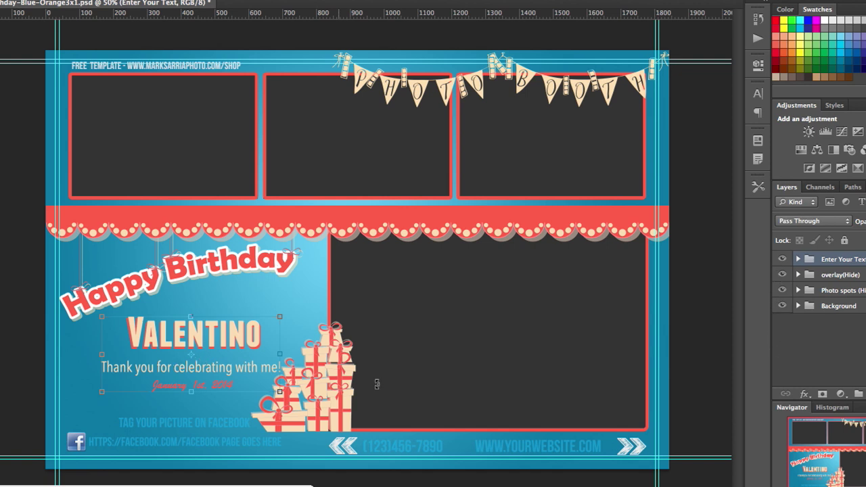
{"action": "left_click", "coordinate": [782, 306]}
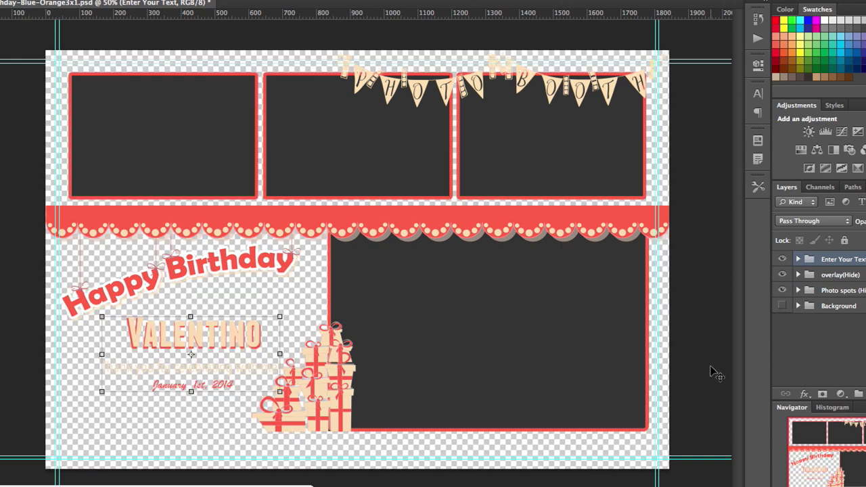
{"action": "left_click", "coordinate": [783, 290]}
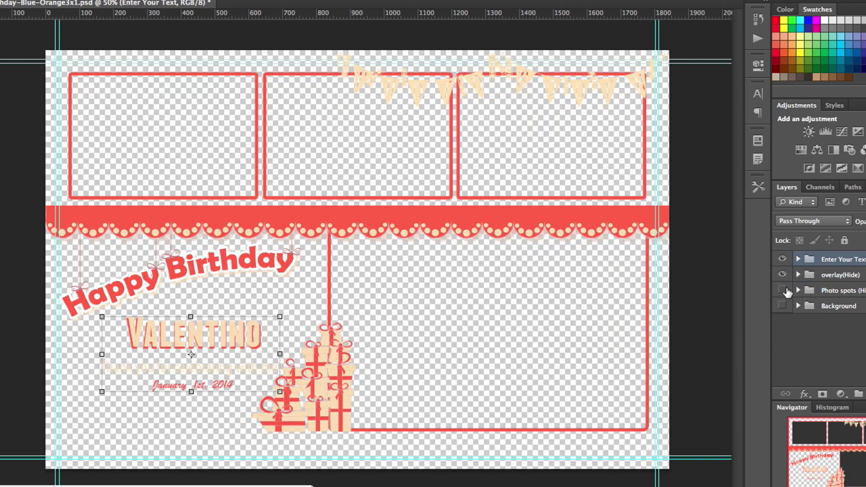
{"action": "left_click", "coordinate": [711, 306]}
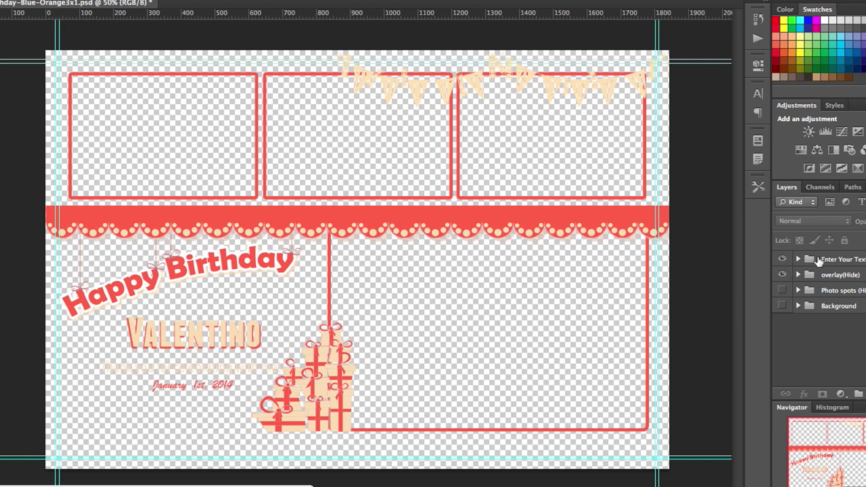
{"action": "left_click", "coordinate": [783, 290]}
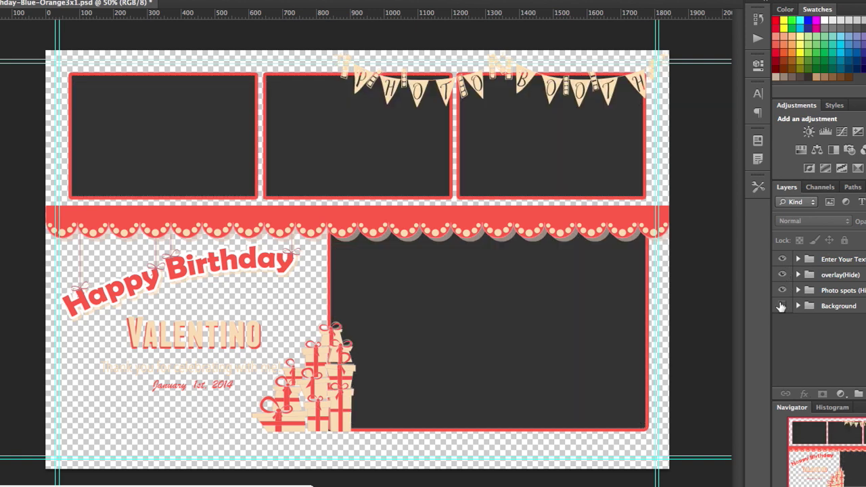
{"action": "left_click", "coordinate": [781, 306]}
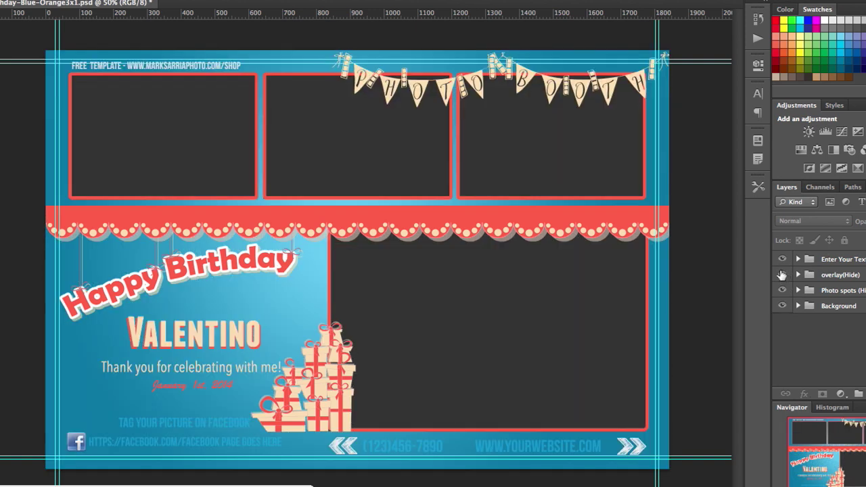
{"action": "left_click", "coordinate": [783, 276]}
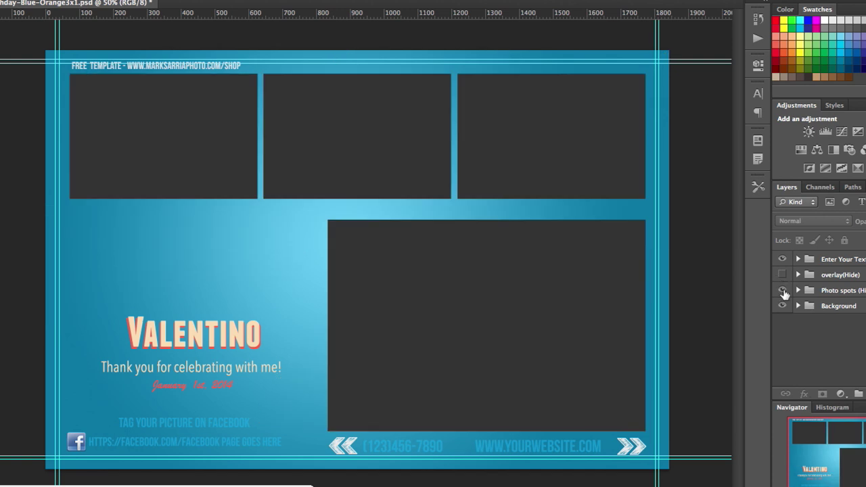
{"action": "left_click", "coordinate": [783, 291]}
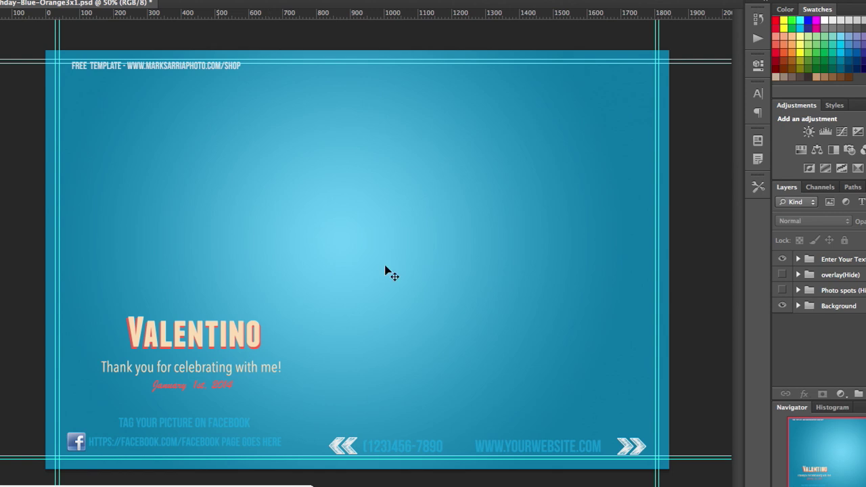
{"action": "left_click", "coordinate": [782, 291]}
{"action": "left_click", "coordinate": [783, 275]}
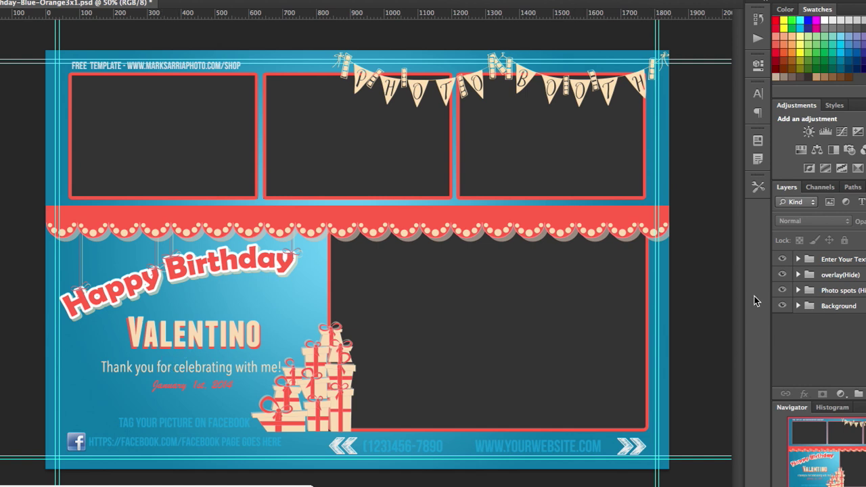
{"action": "left_click", "coordinate": [798, 260]}
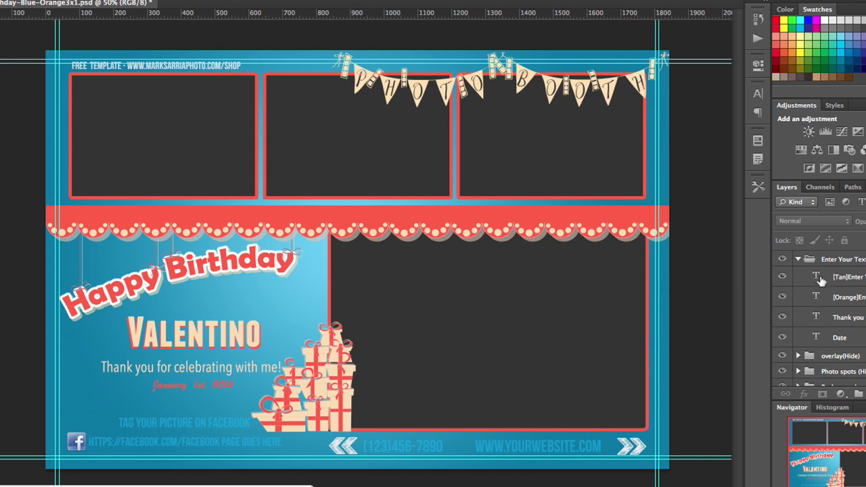
Step: Toggle the orange VALENTINO layer on and off to compare it with the tan name layer
{"action": "left_click", "coordinate": [842, 279]}
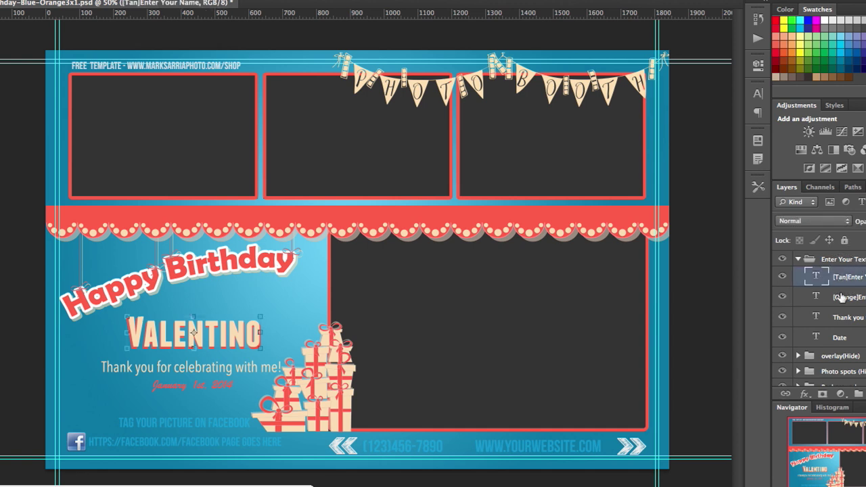
{"action": "left_click", "coordinate": [839, 299]}
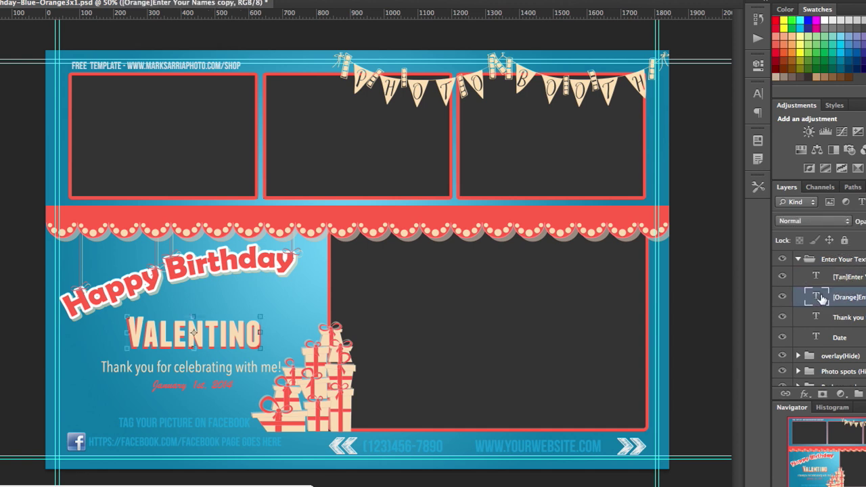
{"action": "left_click", "coordinate": [783, 298]}
{"action": "left_click", "coordinate": [783, 298]}
{"action": "left_click", "coordinate": [783, 299]}
{"action": "left_click", "coordinate": [783, 299]}
{"action": "left_click", "coordinate": [783, 298]}
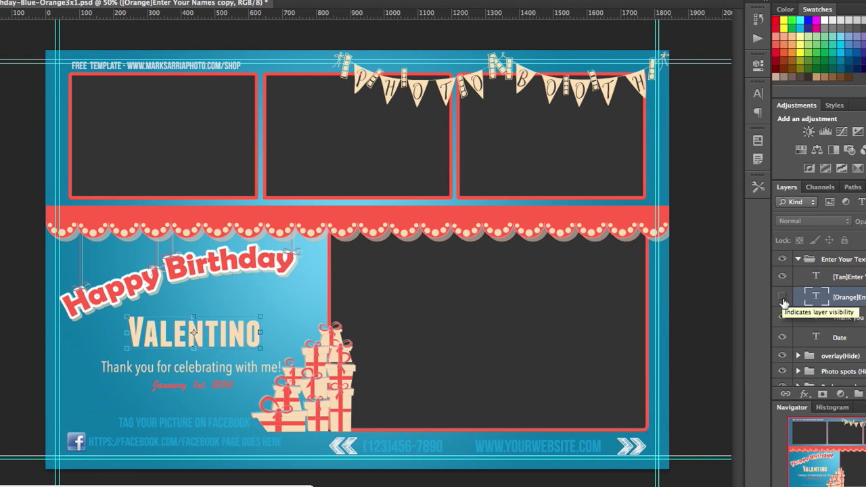
{"action": "left_click", "coordinate": [783, 298]}
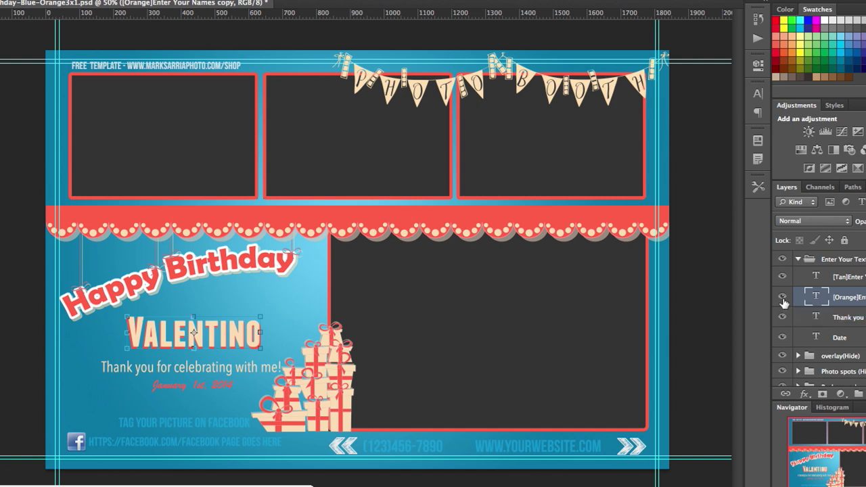
{"action": "left_click", "coordinate": [783, 301]}
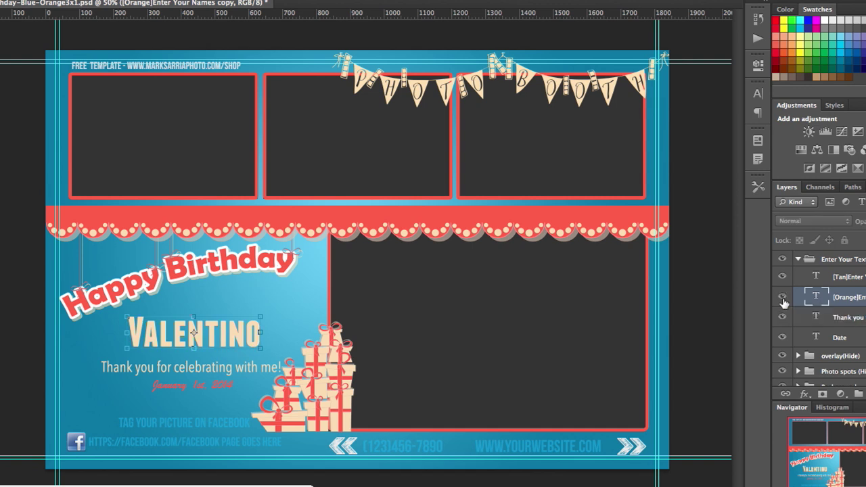
{"action": "left_click", "coordinate": [783, 299]}
{"action": "left_click", "coordinate": [784, 301]}
{"action": "left_click", "coordinate": [783, 301]}
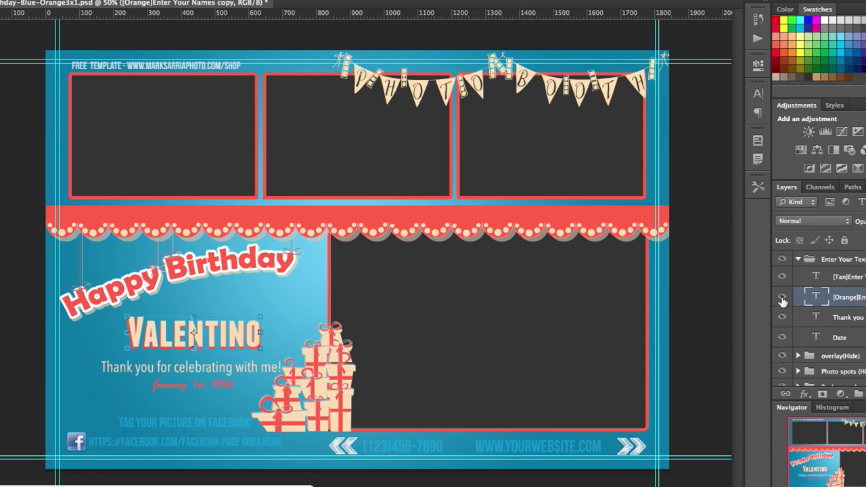
{"action": "left_click", "coordinate": [783, 301]}
{"action": "left_click", "coordinate": [783, 301]}
{"action": "left_click", "coordinate": [831, 279]}
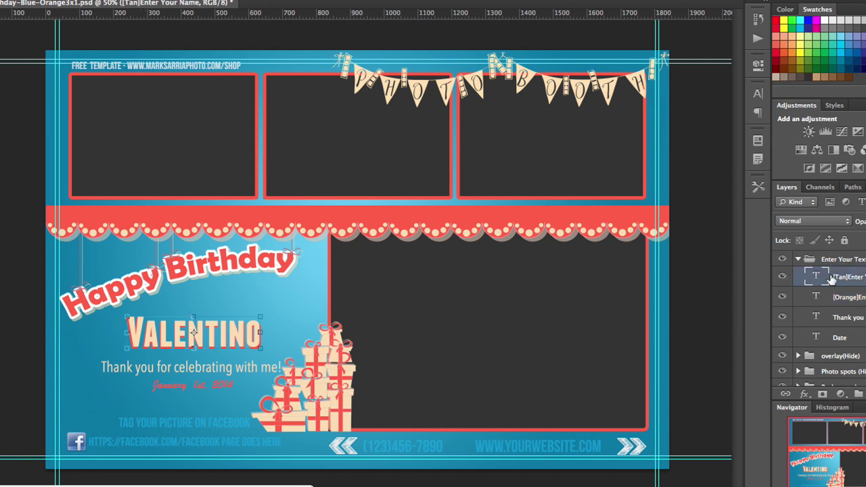
Step: Nudge the tan VALENTINO name three steps left, then six steps right to centre it
{"action": "key", "text": "Left"}
{"action": "key", "text": "Left"}
{"action": "key", "text": "Left"}
{"action": "key", "text": "Left"}
{"action": "key", "text": "Left"}
{"action": "key", "text": "Left"}
{"action": "key", "text": "Left"}
{"action": "key", "text": "Left"}
{"action": "key", "text": "Left"}
{"action": "key", "text": "Left"}
{"action": "key", "text": "Left"}
{"action": "key", "text": "Left"}
{"action": "key", "text": "Left"}
{"action": "key", "text": "Left"}
{"action": "key", "text": "Left"}
{"action": "key", "text": "Left"}
{"action": "key", "text": "Left"}
{"action": "key", "text": "Left"}
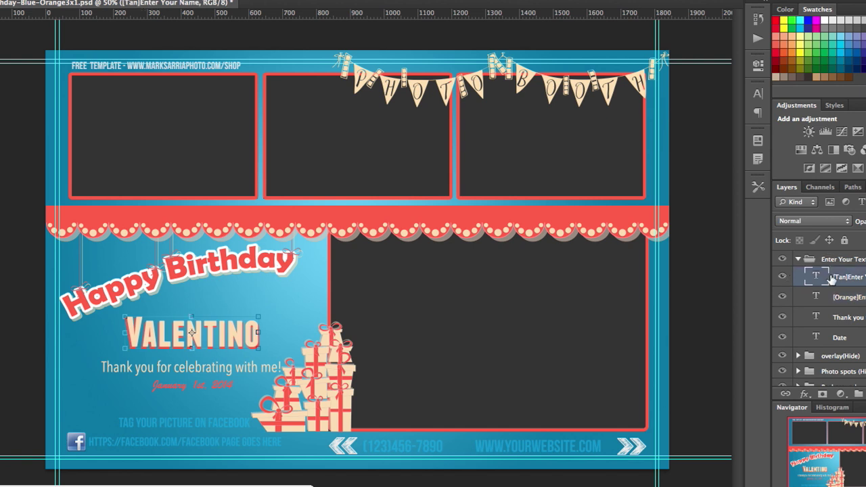
{"action": "key", "text": "Left"}
{"action": "key", "text": "Left"}
{"action": "key", "text": "Left"}
{"action": "key", "text": "Left"}
{"action": "key", "text": "Left"}
{"action": "key", "text": "Left"}
{"action": "key", "text": "Left"}
{"action": "key", "text": "Left"}
{"action": "key", "text": "Left"}
{"action": "key", "text": "Left"}
{"action": "key", "text": "Left"}
{"action": "key", "text": "Left"}
{"action": "key", "text": "Left"}
{"action": "key", "text": "Left"}
{"action": "key", "text": "Left"}
{"action": "key", "text": "Left"}
{"action": "key", "text": "Left"}
{"action": "key", "text": "Left"}
{"action": "key", "text": "Left"}
{"action": "key", "text": "Left"}
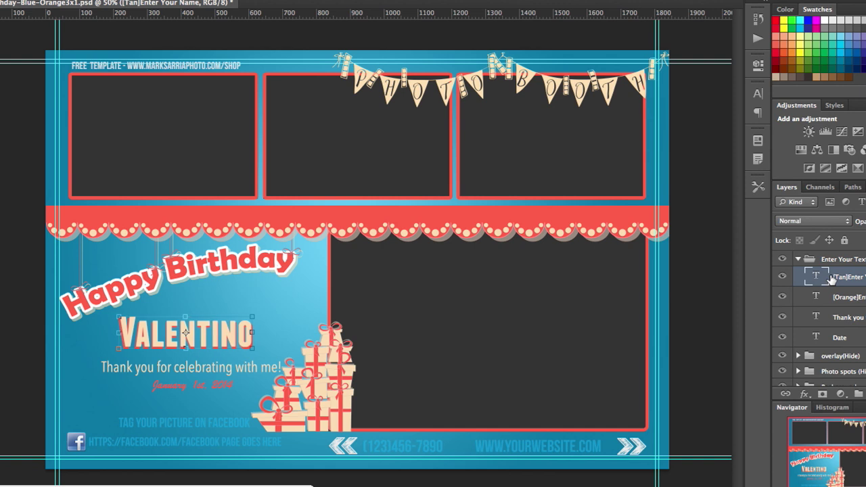
{"action": "key", "text": "Left"}
{"action": "key", "text": "Left"}
{"action": "key", "text": "Left"}
{"action": "key", "text": "Left"}
{"action": "key", "text": "Left"}
{"action": "key", "text": "Left"}
{"action": "key", "text": "Left"}
{"action": "key", "text": "Left"}
{"action": "key", "text": "Left"}
{"action": "key", "text": "Left"}
{"action": "key", "text": "Left"}
{"action": "key", "text": "Left"}
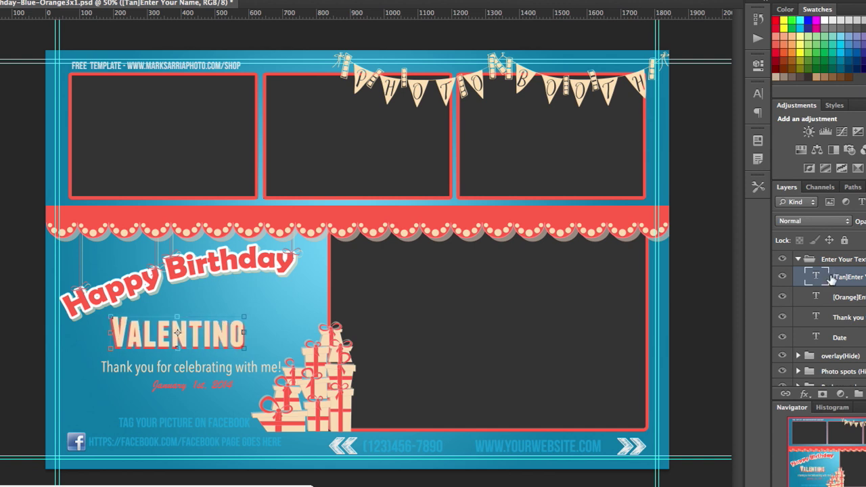
{"action": "key", "text": "Right"}
{"action": "key", "text": "Right"}
{"action": "key", "text": "Right"}
{"action": "key", "text": "Right"}
{"action": "key", "text": "Right"}
{"action": "key", "text": "Right"}
{"action": "key", "text": "Right"}
{"action": "key", "text": "Right"}
{"action": "key", "text": "Right"}
{"action": "key", "text": "Right"}
{"action": "key", "text": "Right"}
{"action": "key", "text": "Right"}
{"action": "key", "text": "Right"}
{"action": "key", "text": "Right"}
{"action": "key", "text": "Right"}
{"action": "key", "text": "Right"}
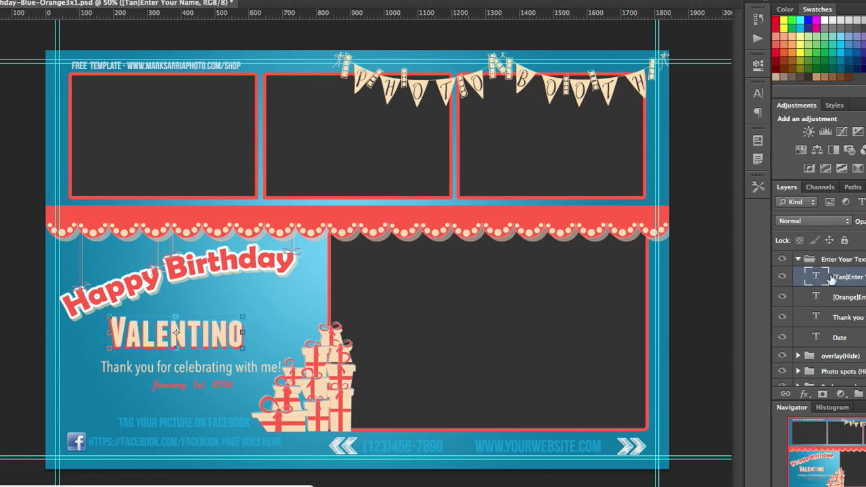
{"action": "key", "text": "Right"}
{"action": "key", "text": "Right"}
{"action": "key", "text": "Right"}
{"action": "key", "text": "Right"}
{"action": "key", "text": "Right"}
{"action": "key", "text": "Right"}
{"action": "key", "text": "Right"}
{"action": "key", "text": "Right"}
{"action": "key", "text": "Right"}
{"action": "key", "text": "Right"}
{"action": "key", "text": "Right"}
{"action": "key", "text": "Right"}
{"action": "key", "text": "Right"}
{"action": "key", "text": "Right"}
{"action": "key", "text": "Right"}
{"action": "key", "text": "Right"}
{"action": "key", "text": "Right"}
{"action": "key", "text": "Right"}
{"action": "key", "text": "Right"}
{"action": "key", "text": "Right"}
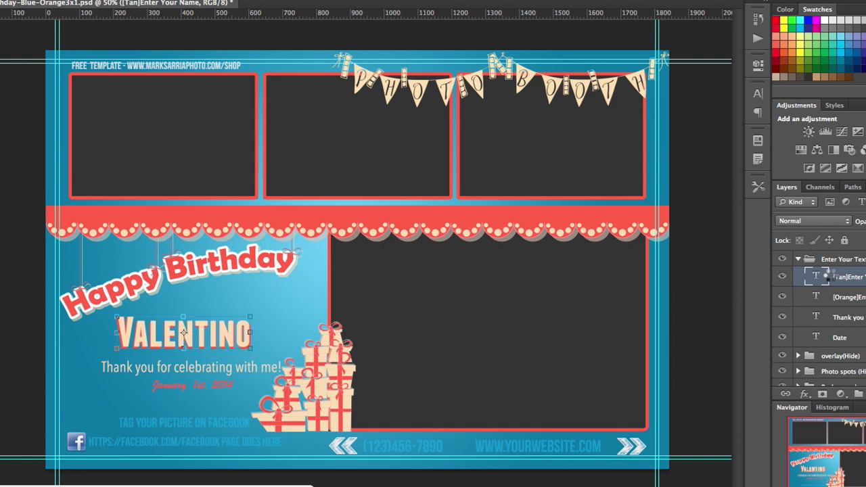
{"action": "key", "text": "Right"}
{"action": "key", "text": "Right"}
{"action": "key", "text": "Right"}
{"action": "key", "text": "Right"}
{"action": "key", "text": "Right"}
{"action": "key", "text": "Right"}
{"action": "key", "text": "Right"}
{"action": "key", "text": "Right"}
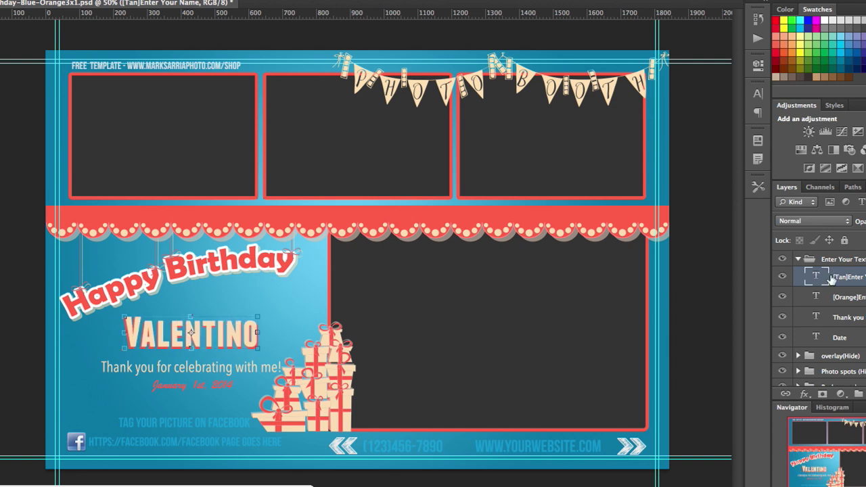
{"action": "key", "text": "Right"}
{"action": "key", "text": "Right"}
{"action": "key", "text": "Right"}
{"action": "key", "text": "Right"}
{"action": "key", "text": "Right"}
{"action": "key", "text": "Right"}
{"action": "key", "text": "Right"}
{"action": "key", "text": "Right"}
{"action": "key", "text": "Right"}
{"action": "key", "text": "Right"}
{"action": "key", "text": "Right"}
{"action": "key", "text": "Right"}
{"action": "key", "text": "Right"}
{"action": "key", "text": "Right"}
{"action": "key", "text": "Right"}
{"action": "key", "text": "Right"}
{"action": "key", "text": "Right"}
{"action": "key", "text": "Right"}
{"action": "key", "text": "Right"}
{"action": "key", "text": "Right"}
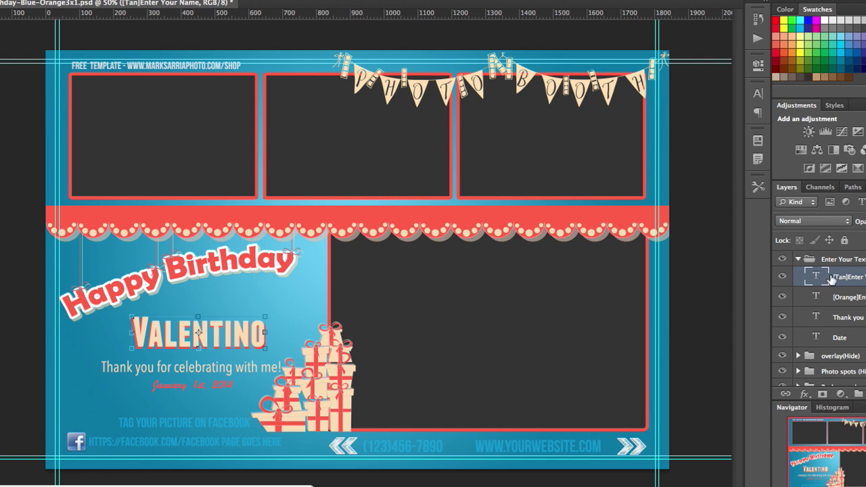
{"action": "key", "text": "Right"}
{"action": "key", "text": "Right"}
{"action": "key", "text": "Right"}
{"action": "key", "text": "Right"}
{"action": "key", "text": "Right"}
{"action": "key", "text": "Right"}
{"action": "key", "text": "Right"}
{"action": "key", "text": "Right"}
{"action": "key", "text": "Right"}
{"action": "key", "text": "Right"}
{"action": "key", "text": "Right"}
{"action": "key", "text": "Right"}
{"action": "key", "text": "Right"}
{"action": "key", "text": "Right"}
{"action": "key", "text": "Right"}
{"action": "key", "text": "Right"}
{"action": "key", "text": "Right"}
{"action": "key", "text": "Right"}
{"action": "key", "text": "Right"}
{"action": "key", "text": "Right"}
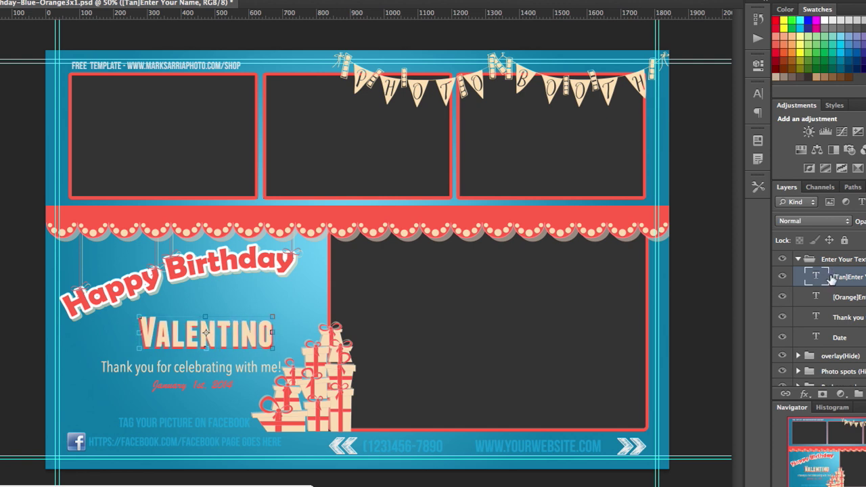
{"action": "key", "text": "Right"}
{"action": "key", "text": "Right"}
{"action": "key", "text": "Right"}
{"action": "key", "text": "Right"}
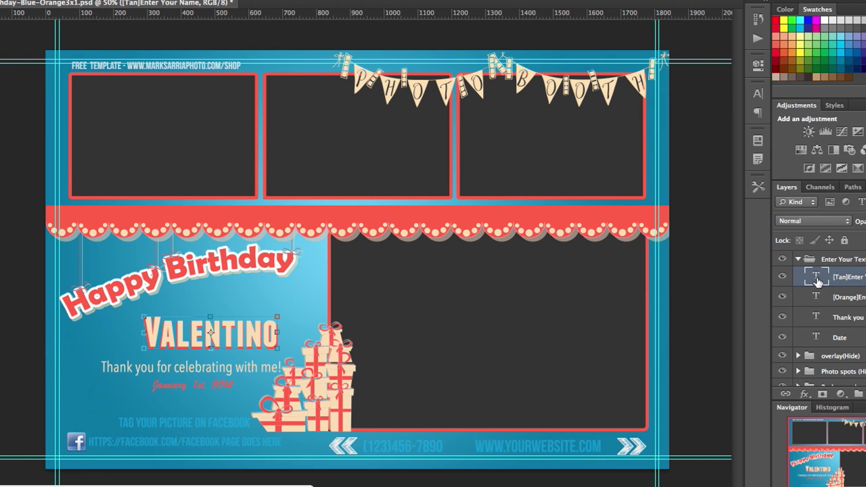
{"action": "double_click", "coordinate": [816, 278]}
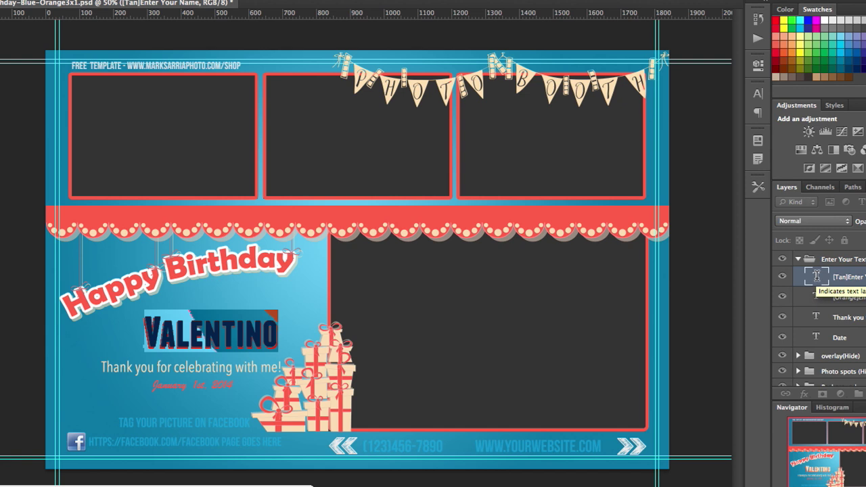
Step: Type SACRLETT over the tan name, then edit the orange name layer's letters and commit
{"action": "type", "text": "SACRL"}
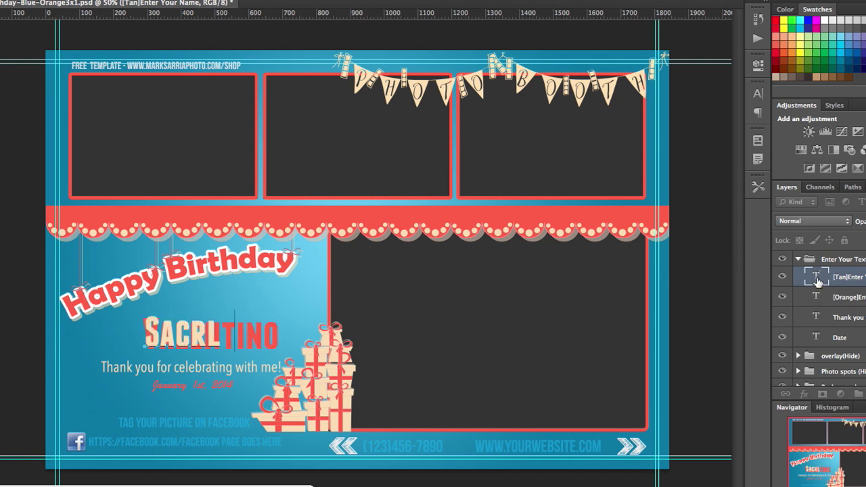
{"action": "type", "text": "ETT"}
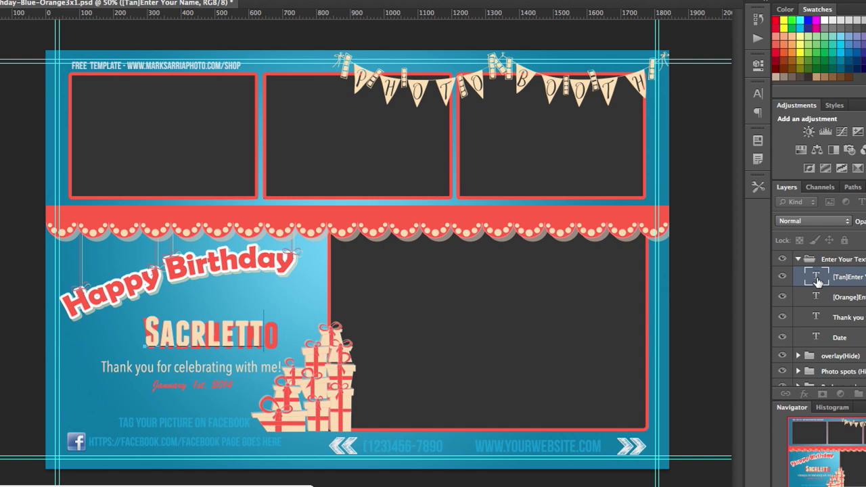
{"action": "key", "text": "ctrl+Return"}
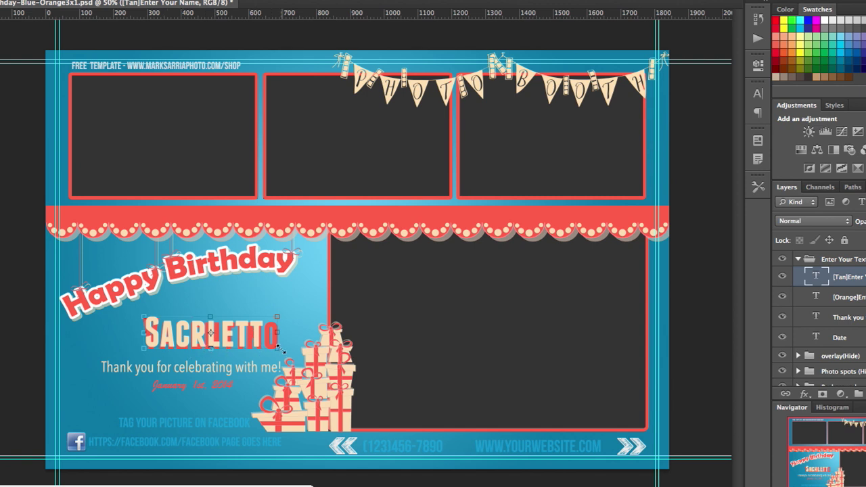
{"action": "left_click", "coordinate": [816, 299]}
{"action": "double_click", "coordinate": [815, 298]}
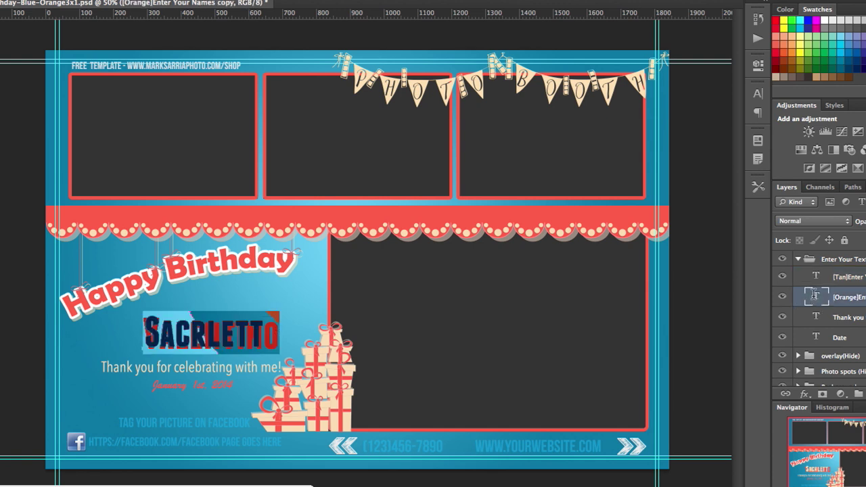
{"action": "key", "text": "Right"}
{"action": "key", "text": "BackSpace"}
{"action": "key", "text": "Left"}
{"action": "key", "text": "Left"}
{"action": "key", "text": "Left"}
{"action": "key", "text": "Left"}
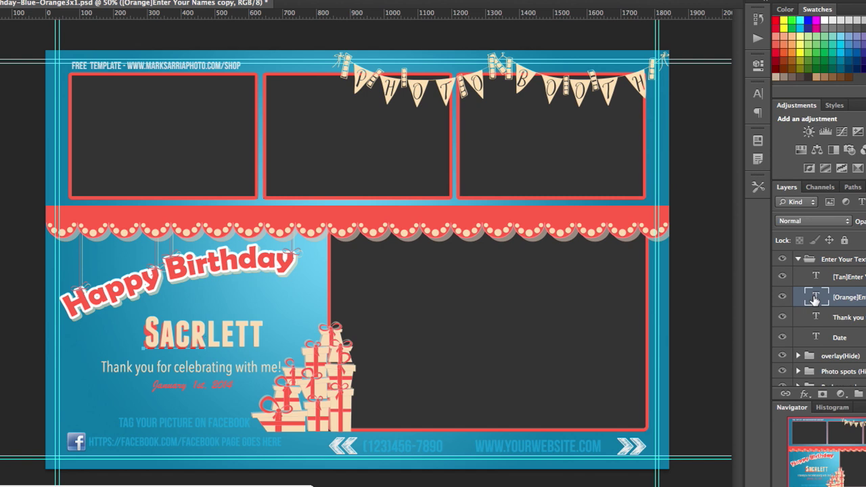
{"action": "key", "text": "Left"}
{"action": "key", "text": "Left"}
{"action": "key", "text": "Left"}
{"action": "key", "text": "shift+Right"}
{"action": "key", "text": "shift+Right"}
{"action": "key", "text": "Right"}
{"action": "key", "text": "Right"}
{"action": "key", "text": "Right"}
{"action": "key", "text": "Right"}
{"action": "key", "text": "Right"}
{"action": "key", "text": "Right"}
{"action": "key", "text": "Right"}
{"action": "key", "text": "ctrl+Return"}
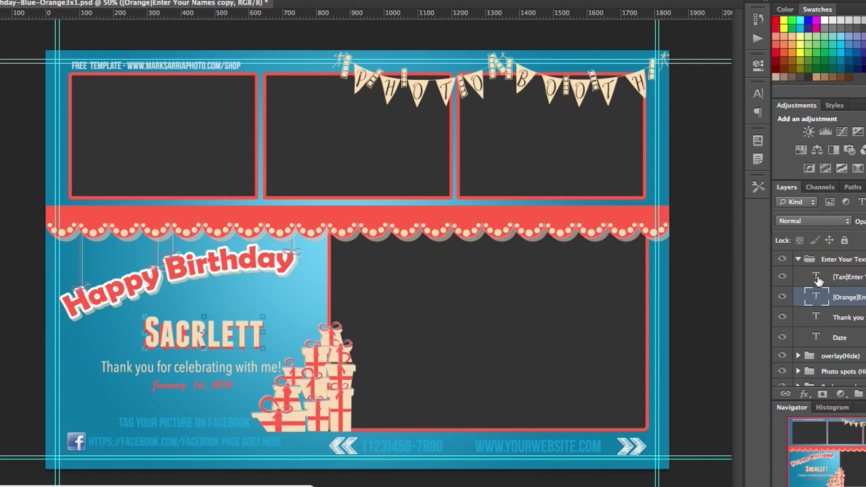
Step: Retype the tan name as 'Scarlett' to fix the misspelling
{"action": "double_click", "coordinate": [817, 277]}
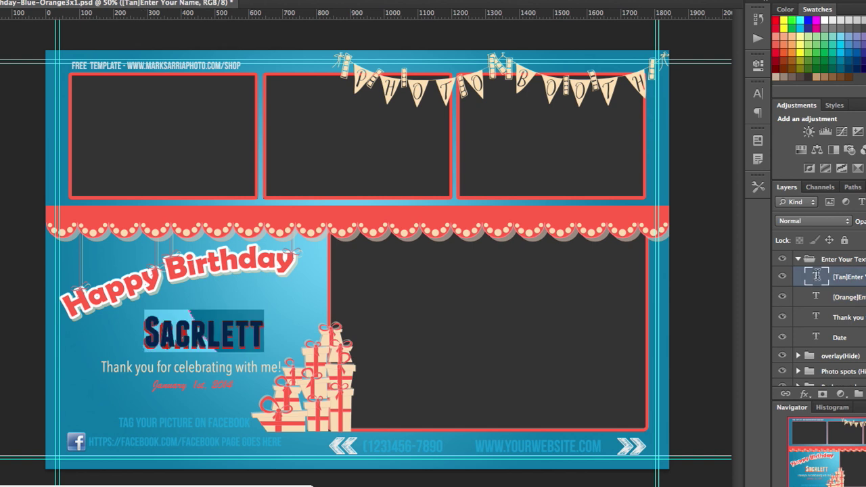
{"action": "type", "text": "Scarlett"}
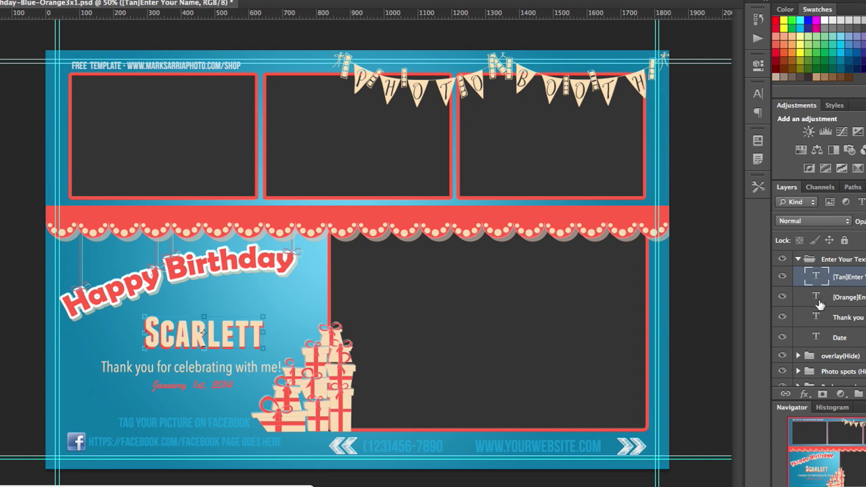
{"action": "left_click", "coordinate": [819, 301]}
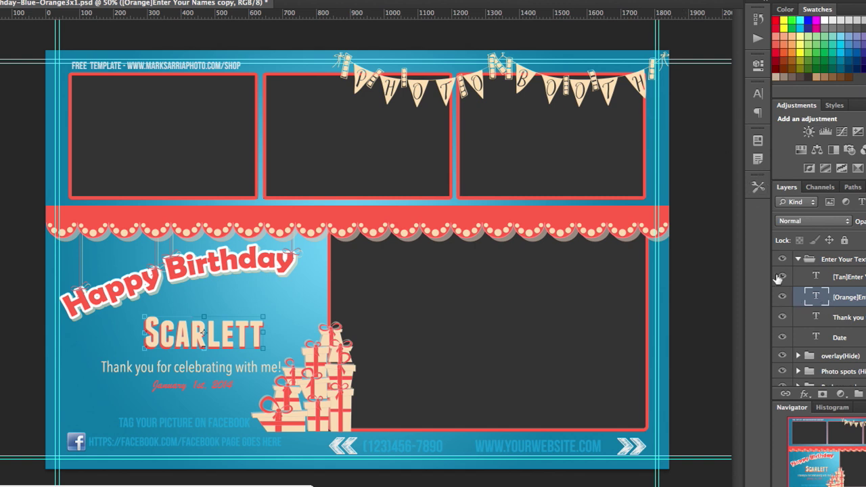
{"action": "left_click", "coordinate": [821, 281]}
{"action": "left_click", "coordinate": [820, 296]}
{"action": "left_click", "coordinate": [819, 278]}
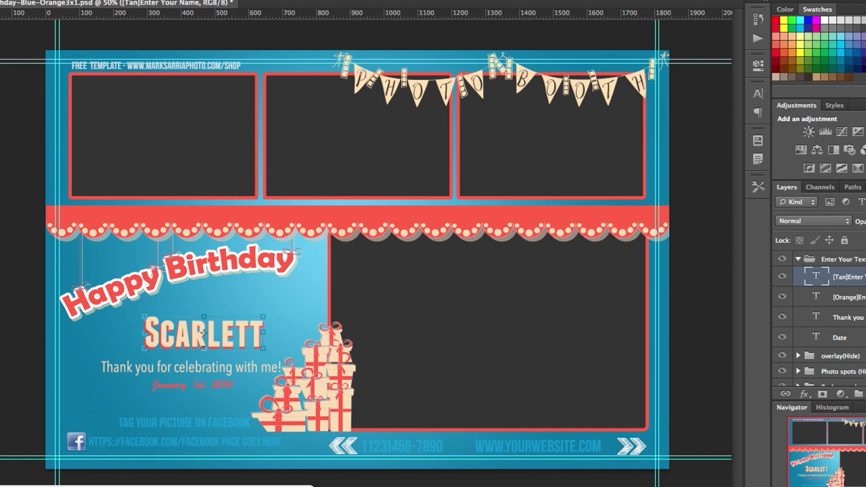
{"action": "left_click", "coordinate": [759, 94]}
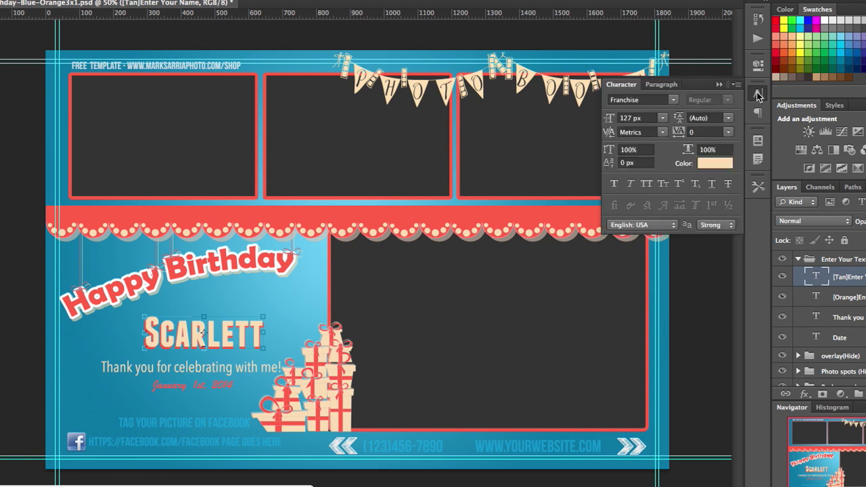
Step: Scrub the tan name's font size up from 127 px to 140 px
{"action": "left_click", "coordinate": [663, 119]}
{"action": "left_click", "coordinate": [664, 121]}
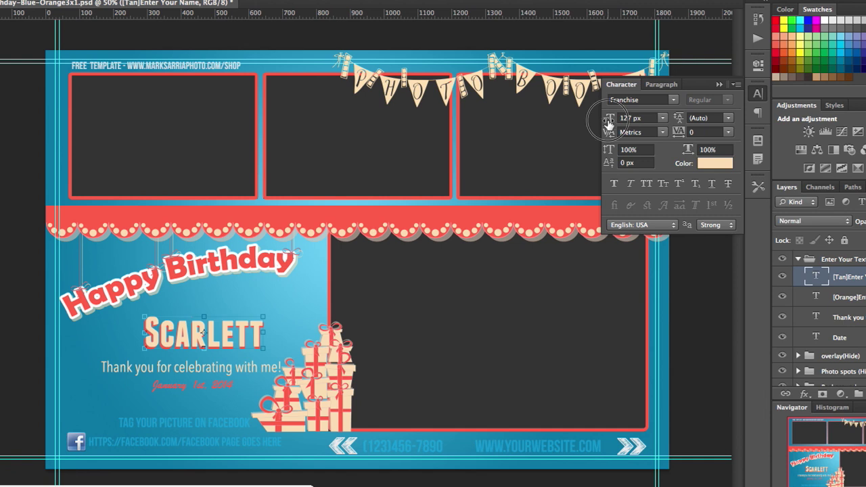
{"action": "left_click_drag", "start_coordinate": [608, 119], "coordinate": [618, 123]}
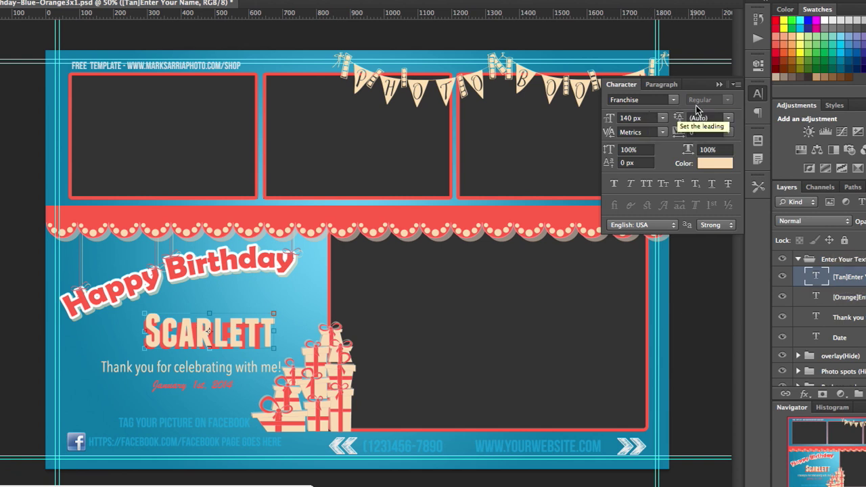
{"action": "left_click", "coordinate": [719, 86]}
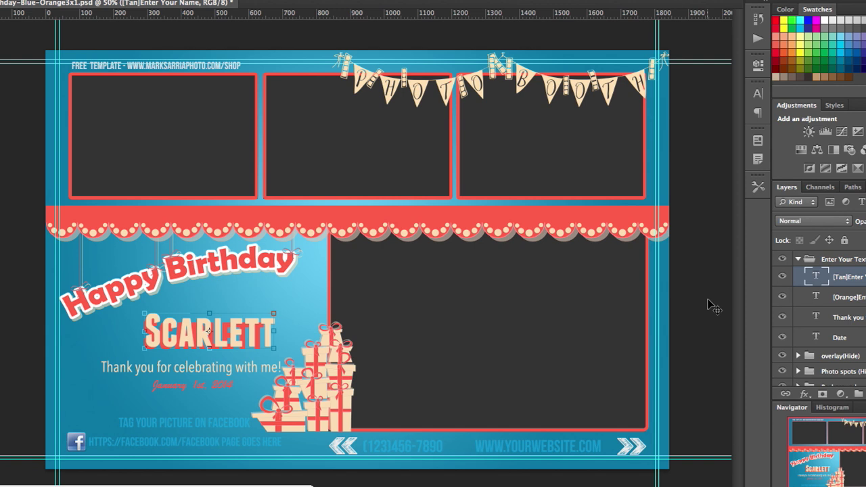
Step: Open the orange name text's Character settings, then close them and commit unchanged
{"action": "left_click", "coordinate": [823, 297]}
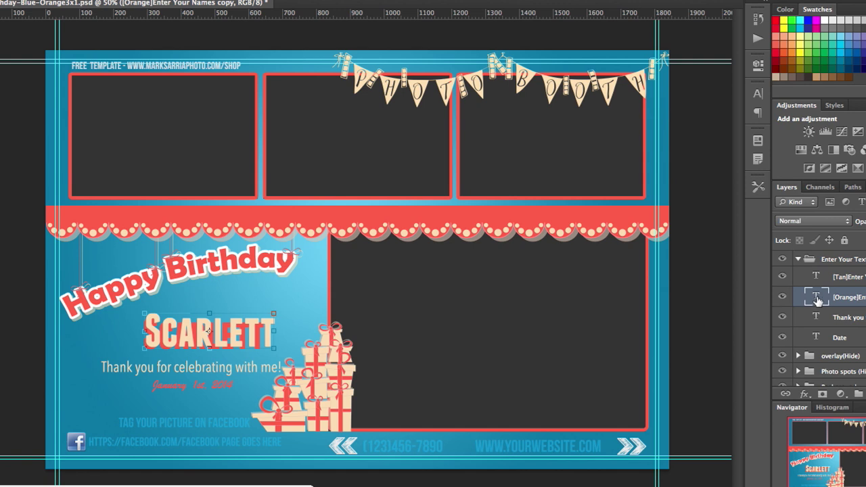
{"action": "double_click", "coordinate": [817, 296]}
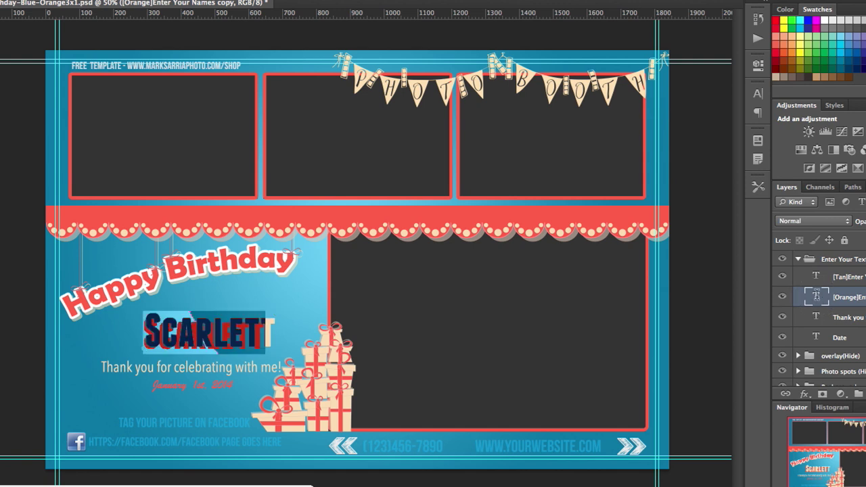
{"action": "left_click", "coordinate": [758, 96]}
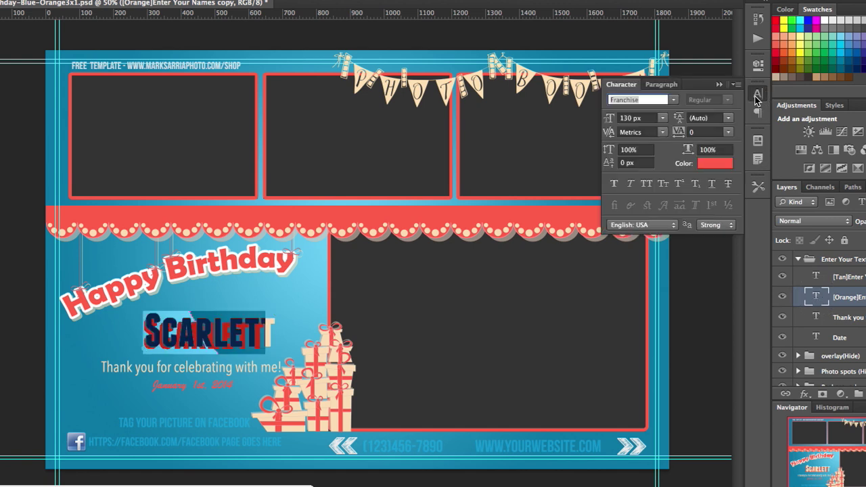
{"action": "left_click", "coordinate": [720, 84]}
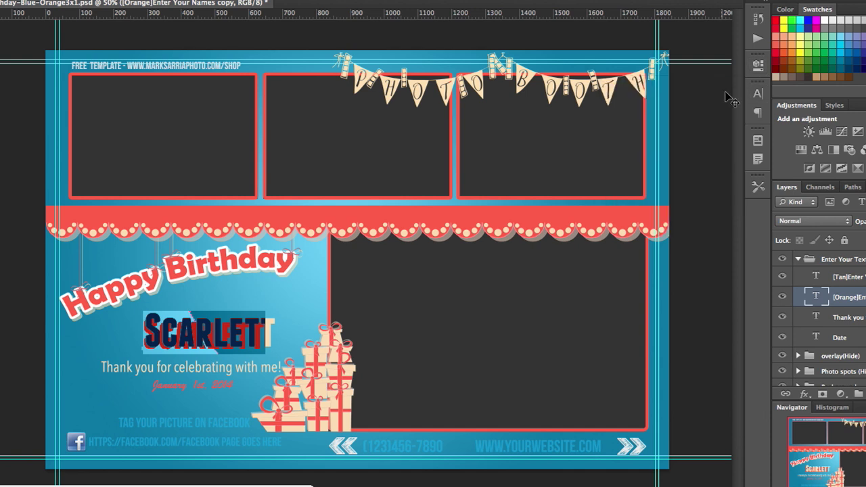
{"action": "key", "text": "ctrl+Return"}
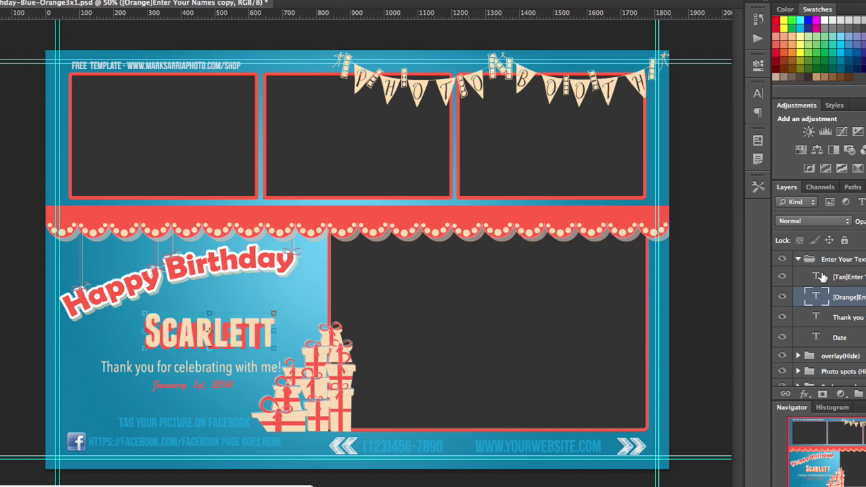
Step: Set the tan SCARLETT name's font size to 130 px and commit the text
{"action": "double_click", "coordinate": [819, 278]}
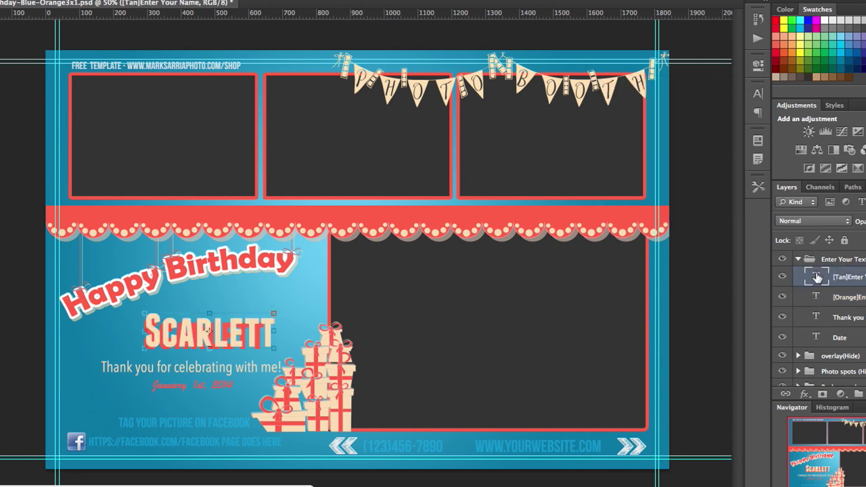
{"action": "left_click", "coordinate": [757, 98]}
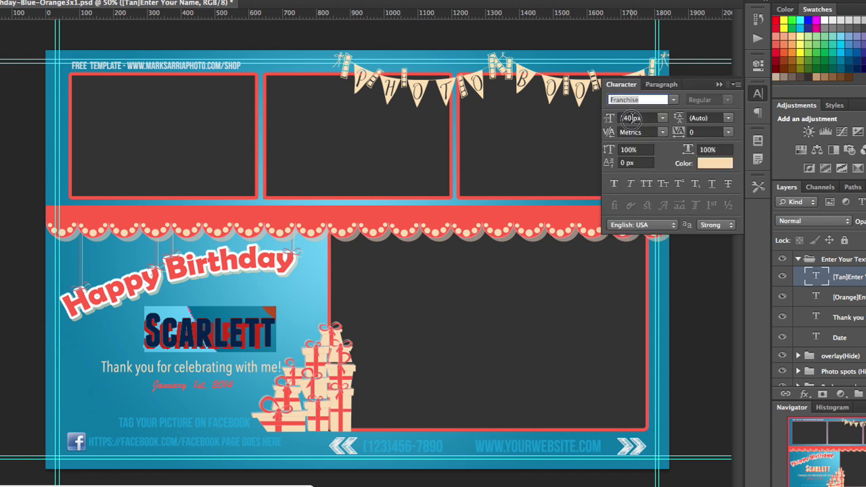
{"action": "left_click", "coordinate": [631, 117]}
{"action": "left_click", "coordinate": [609, 118]}
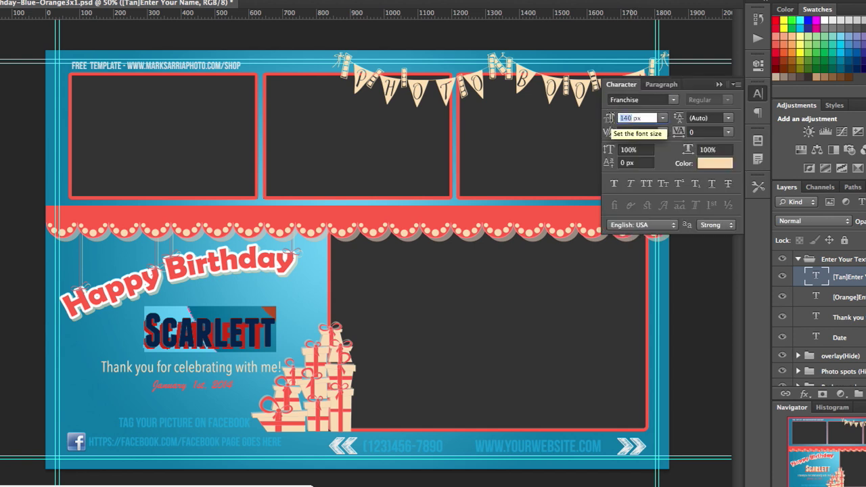
{"action": "key", "text": "Down"}
{"action": "key", "text": "Down"}
{"action": "key", "text": "Down"}
{"action": "key", "text": "Down"}
{"action": "key", "text": "Down"}
{"action": "key", "text": "Down"}
{"action": "key", "text": "Down"}
{"action": "key", "text": "Down"}
{"action": "key", "text": "Down"}
{"action": "key", "text": "Down"}
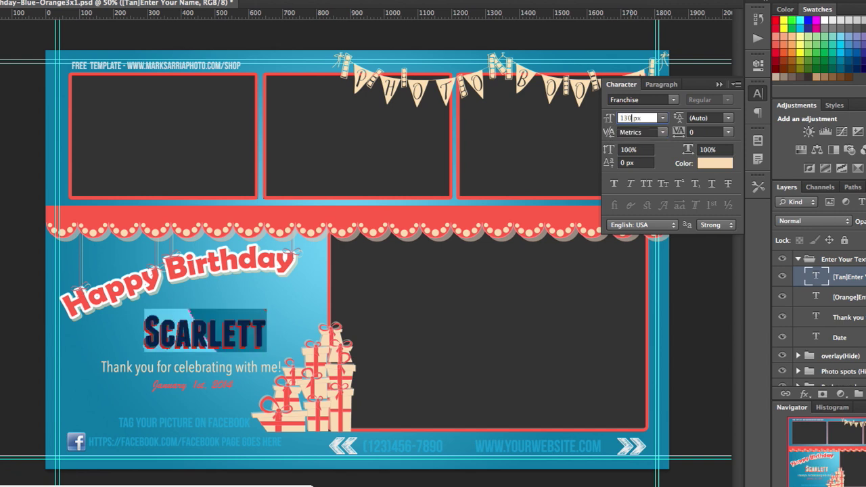
{"action": "key", "text": "Return"}
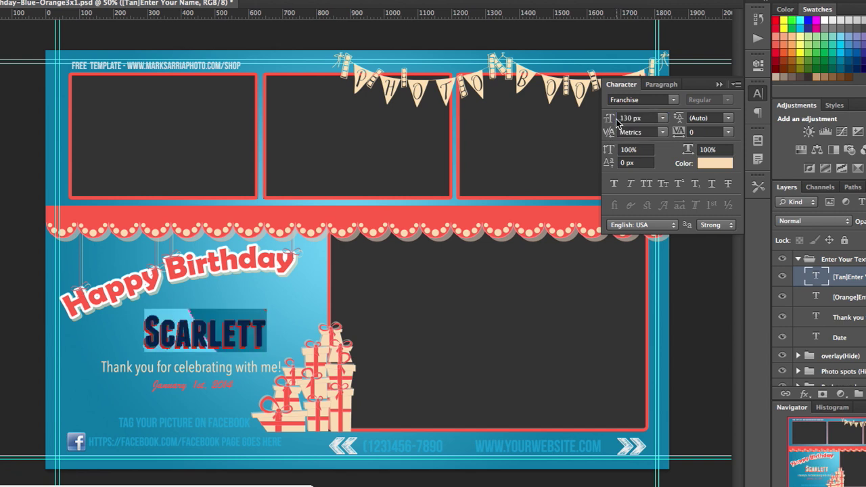
{"action": "left_click", "coordinate": [719, 85]}
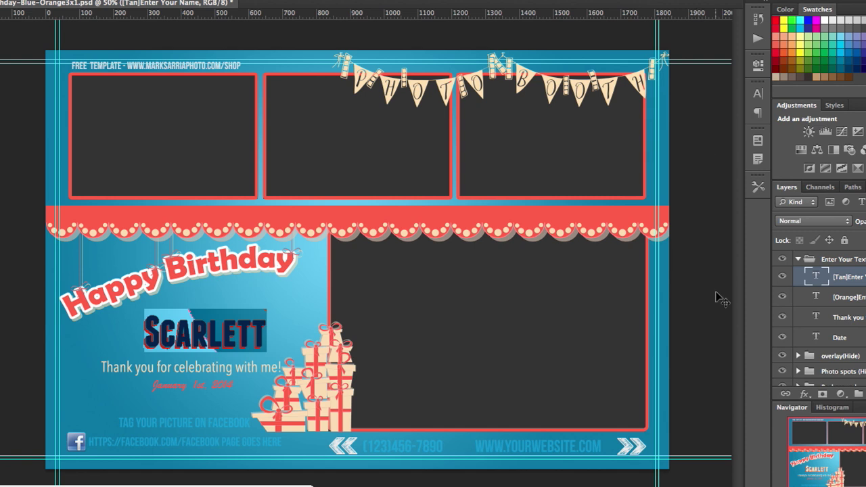
{"action": "key", "text": "ctrl+Return"}
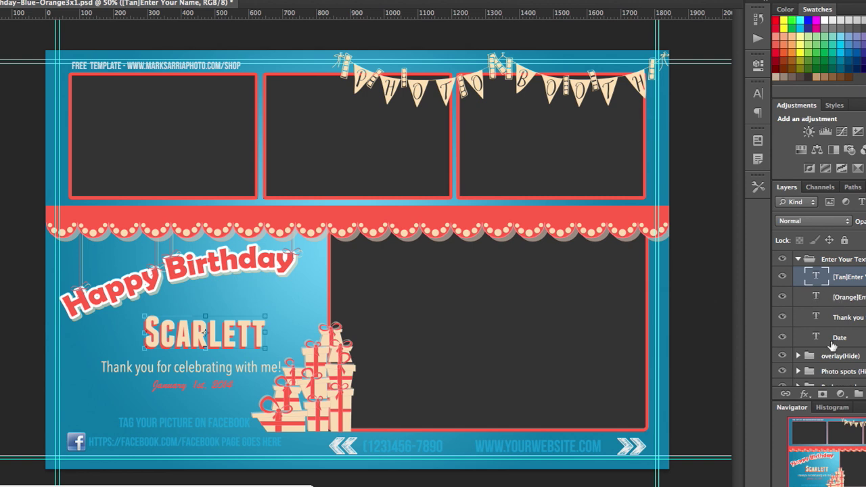
{"action": "left_click", "coordinate": [815, 296]}
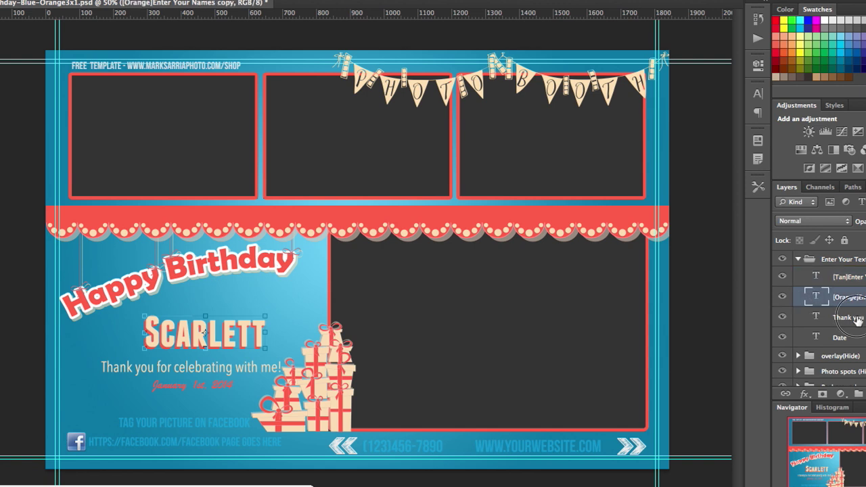
{"action": "left_click", "coordinate": [811, 317]}
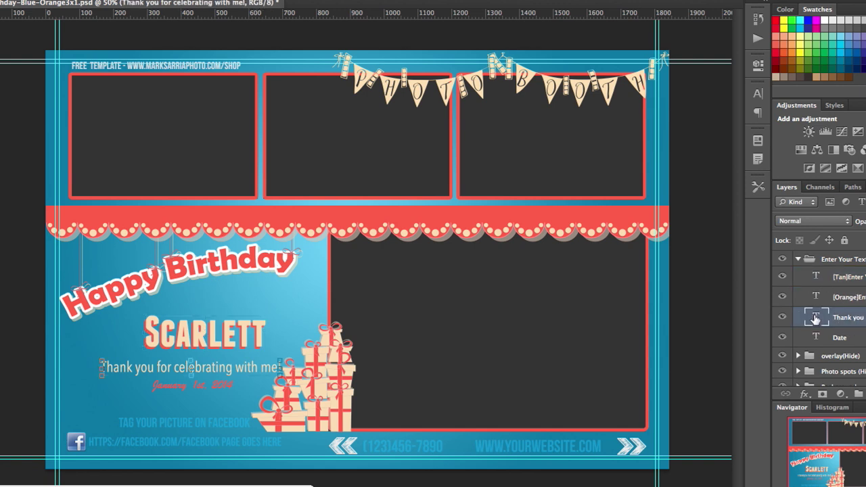
{"action": "double_click", "coordinate": [816, 318]}
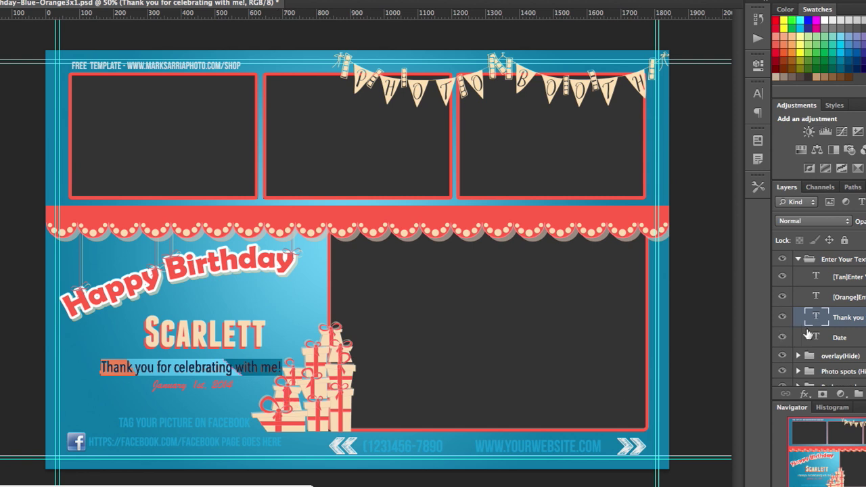
{"action": "double_click", "coordinate": [815, 337]}
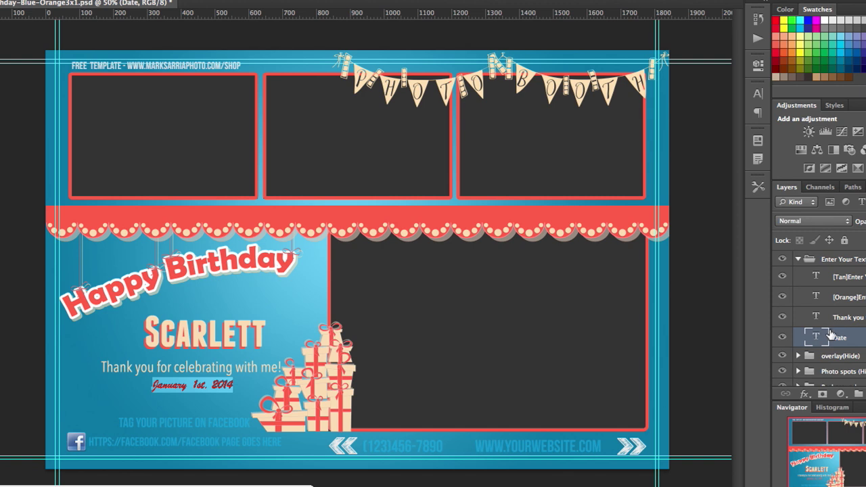
{"action": "left_click", "coordinate": [806, 261]}
Step: Collapse Enter Your Text, toggle the overlay artwork off and on to preview, then collapse overlay(Hide)
{"action": "left_click", "coordinate": [798, 260]}
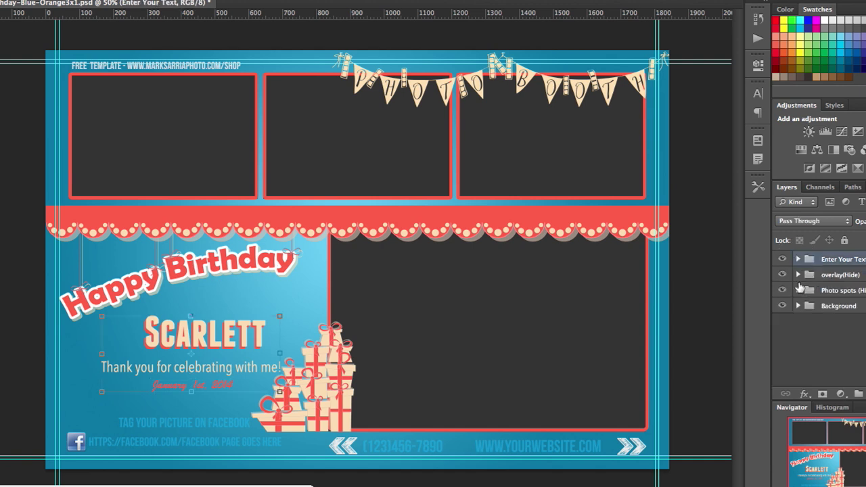
{"action": "left_click", "coordinate": [798, 275]}
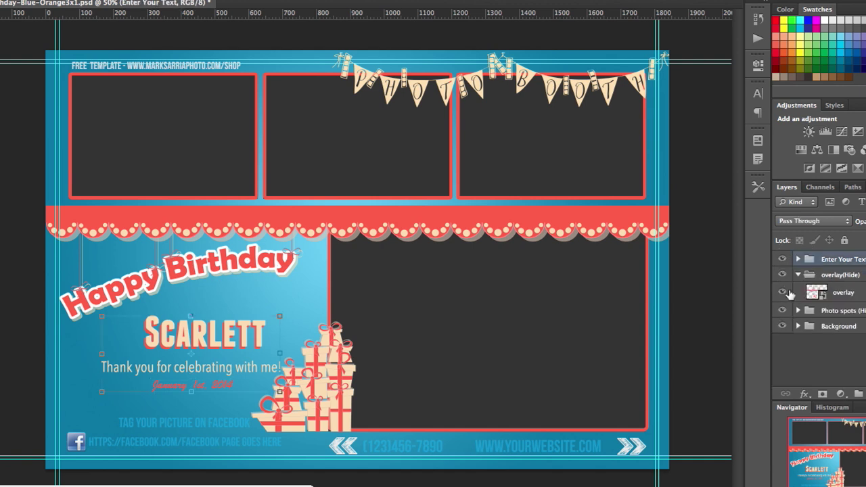
{"action": "left_click", "coordinate": [784, 293]}
{"action": "left_click", "coordinate": [784, 293]}
{"action": "left_click", "coordinate": [785, 292]}
{"action": "left_click", "coordinate": [783, 293]}
{"action": "left_click", "coordinate": [783, 293]}
{"action": "left_click", "coordinate": [783, 294]}
{"action": "left_click", "coordinate": [798, 275]}
{"action": "left_click", "coordinate": [798, 259]}
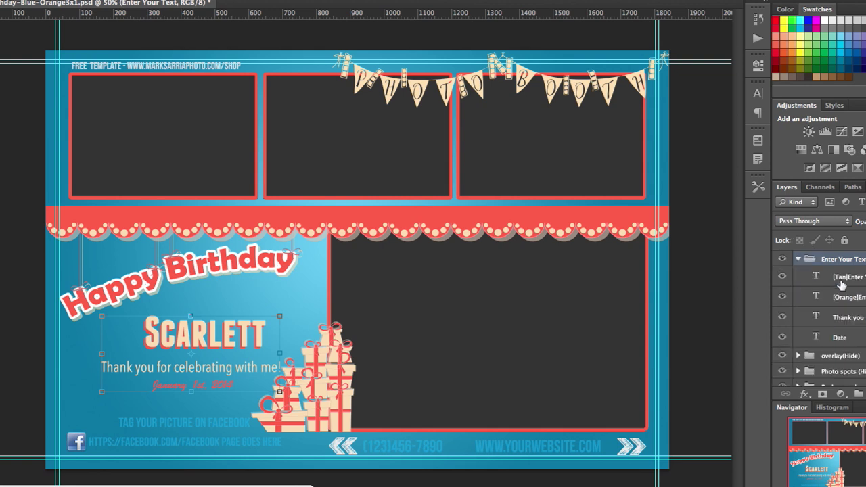
{"action": "left_click", "coordinate": [799, 259]}
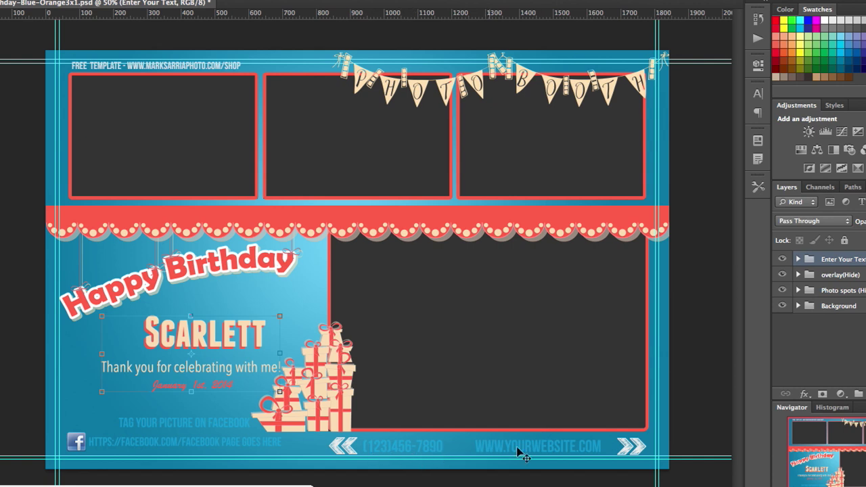
Step: Expand the Background group and select its Enter Company Info group
{"action": "left_click", "coordinate": [799, 306]}
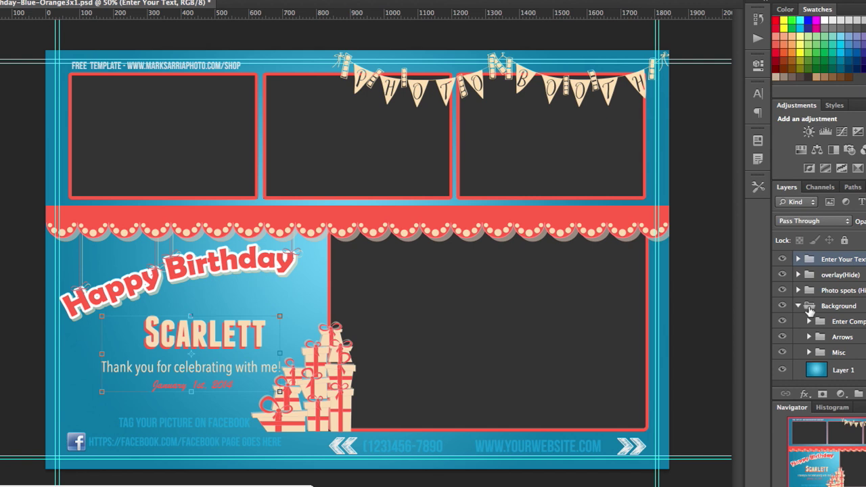
{"action": "left_click", "coordinate": [809, 306]}
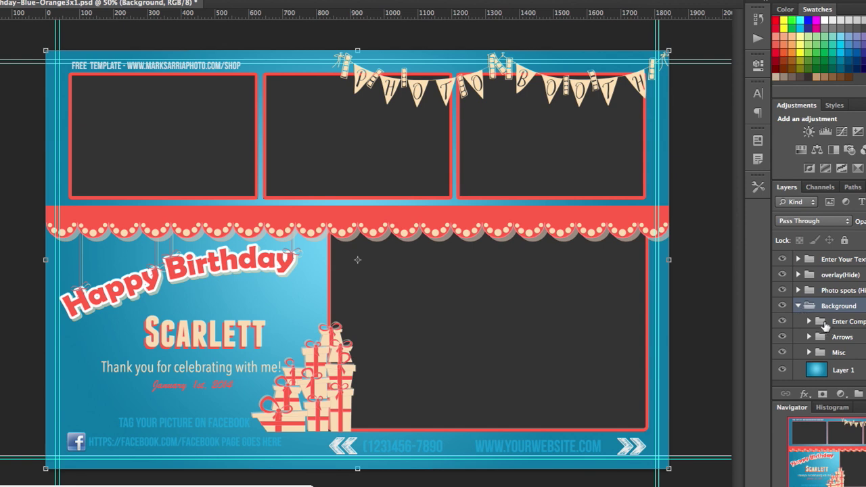
{"action": "left_click", "coordinate": [825, 327]}
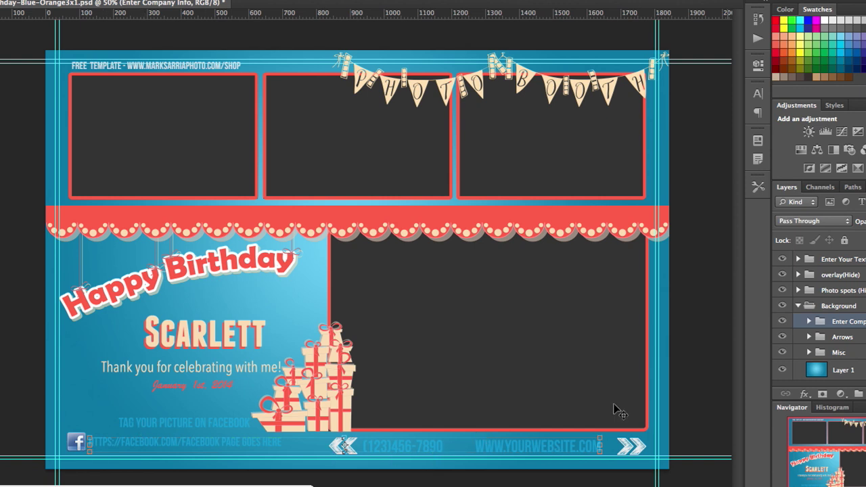
Step: Inspect the Facebook, phone and website text layers in Enter Company Info, then collapse it
{"action": "left_click", "coordinate": [808, 322]}
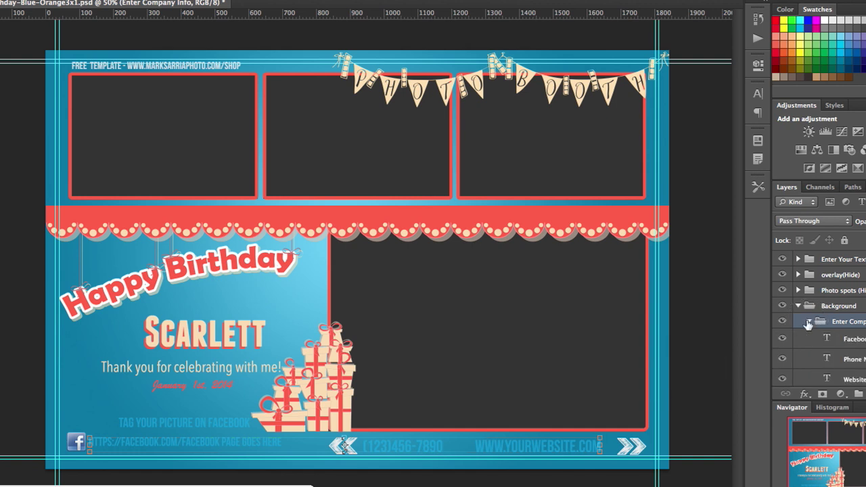
{"action": "left_click", "coordinate": [851, 346]}
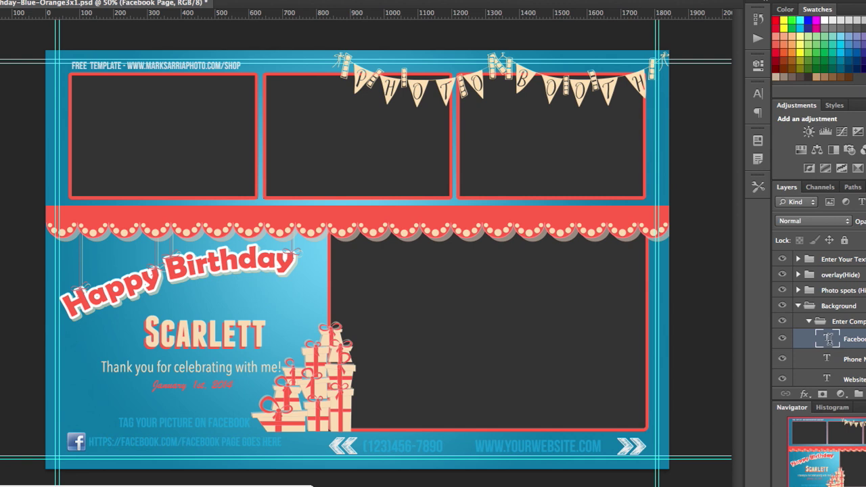
{"action": "double_click", "coordinate": [829, 339]}
{"action": "double_click", "coordinate": [827, 358]}
{"action": "double_click", "coordinate": [827, 379]}
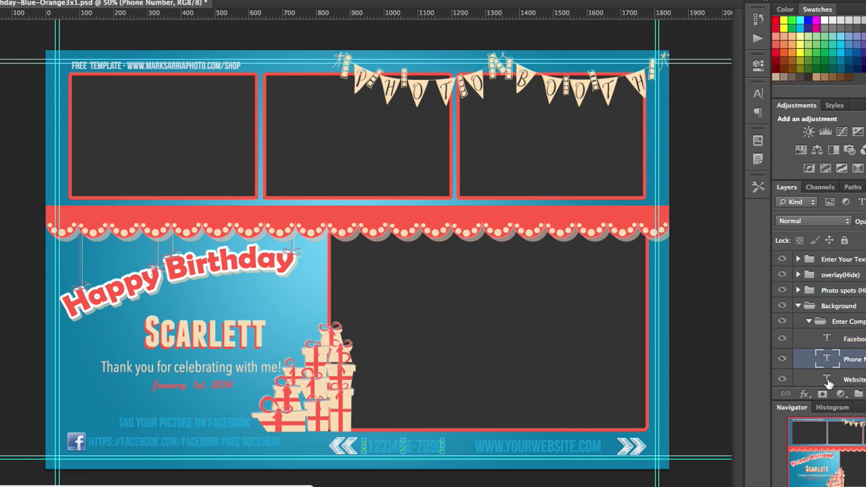
{"action": "scroll", "coordinate": [827, 377], "scroll_direction": "down", "scroll_amount": 3}
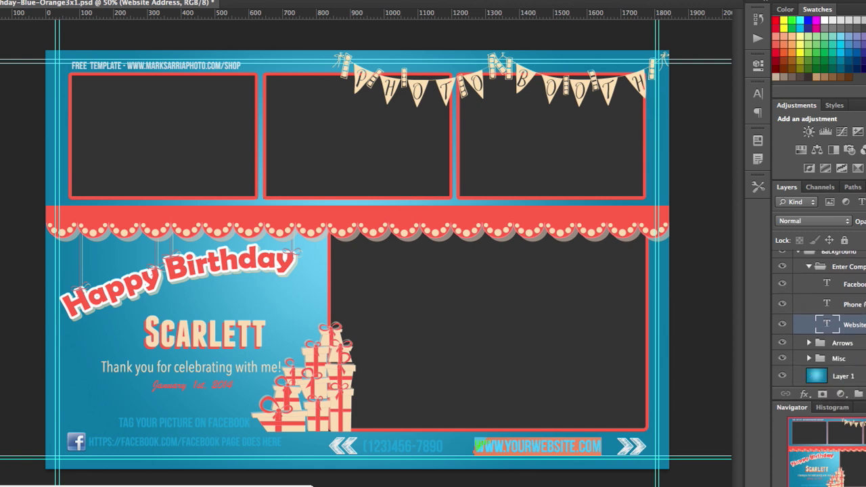
{"action": "left_click", "coordinate": [810, 270]}
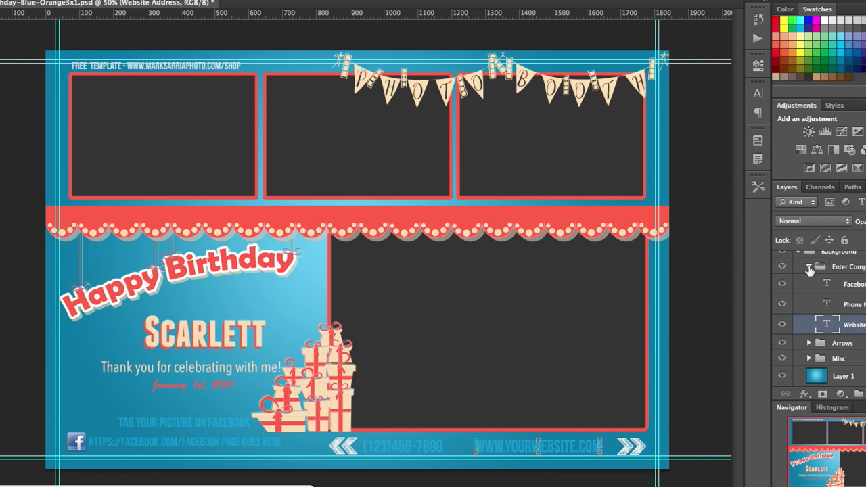
{"action": "left_click", "coordinate": [810, 269]}
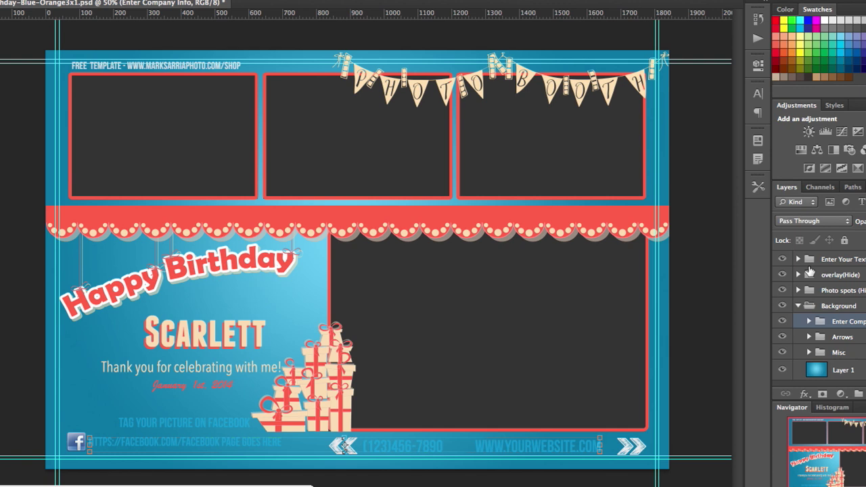
Step: Collapse and hide the Background group, hide Photo spots, then select Enter Your Text
{"action": "left_click", "coordinate": [799, 307]}
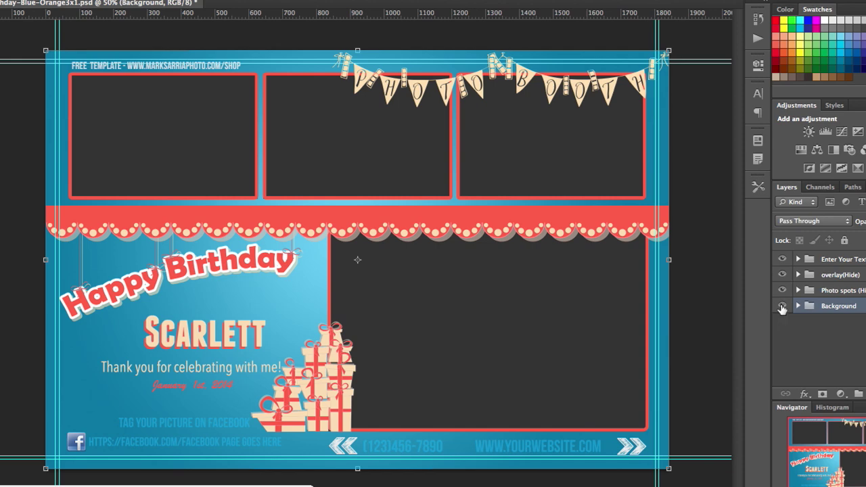
{"action": "left_click", "coordinate": [783, 306]}
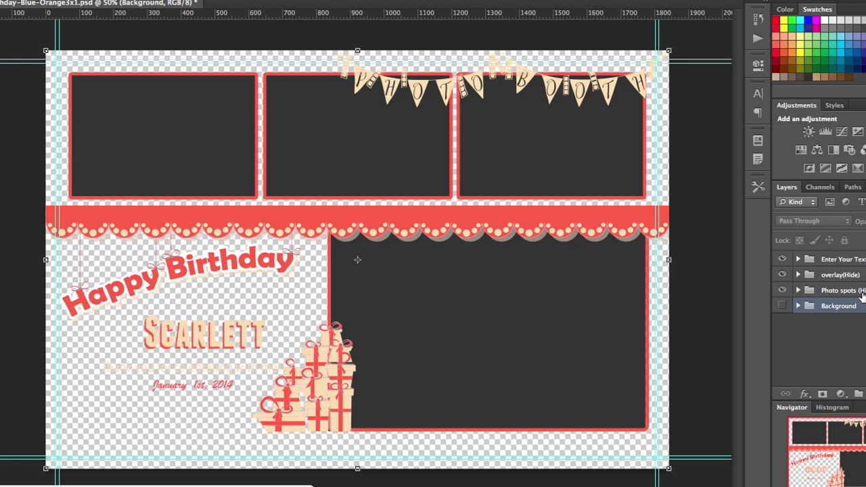
{"action": "left_click", "coordinate": [823, 295]}
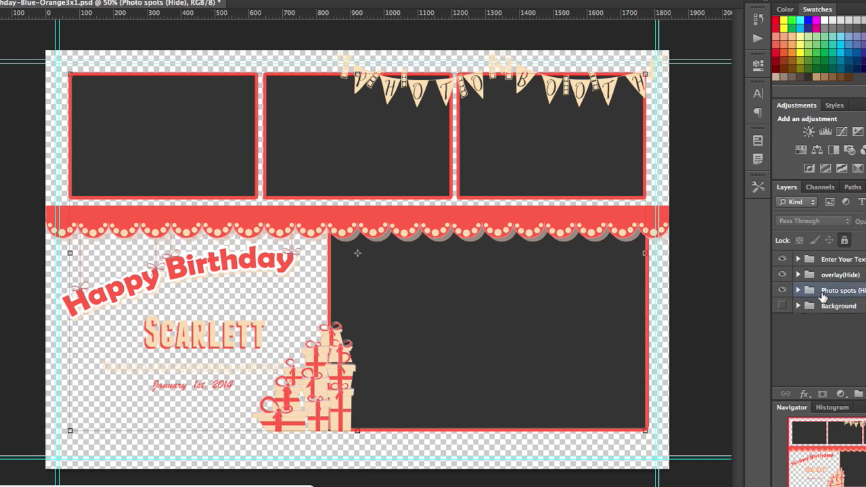
{"action": "left_click", "coordinate": [783, 290]}
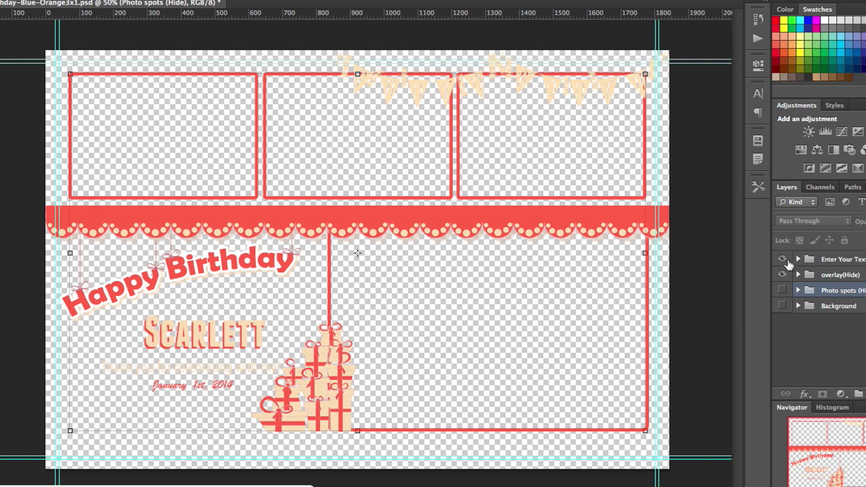
{"action": "left_click", "coordinate": [824, 263]}
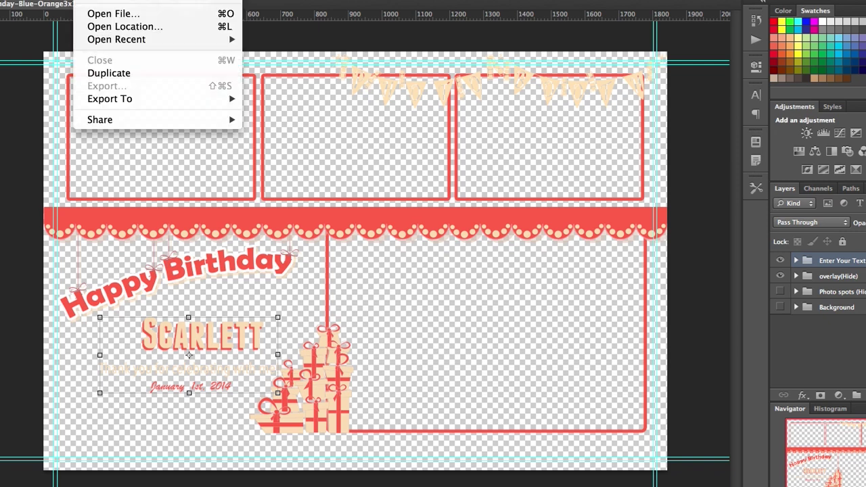
Step: Begin Save As and name the file 'overlay' in the template's Photoshop folder
{"action": "left_click", "coordinate": [35, 119]}
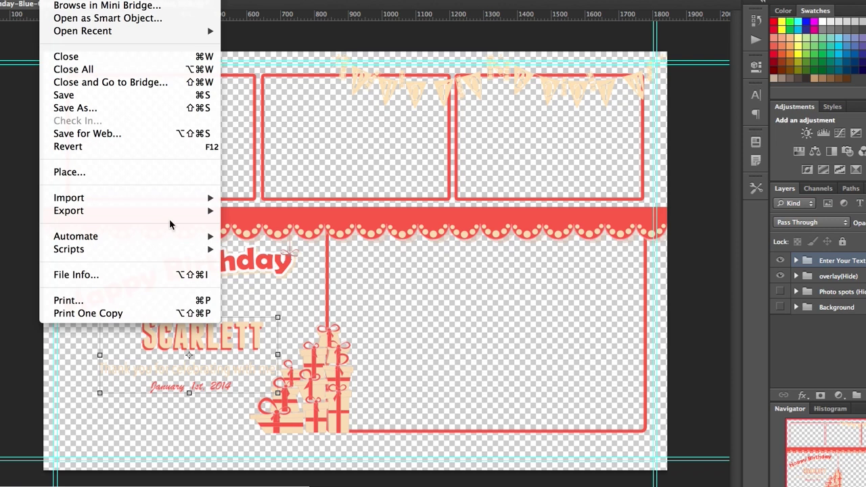
{"action": "left_click", "coordinate": [98, 109]}
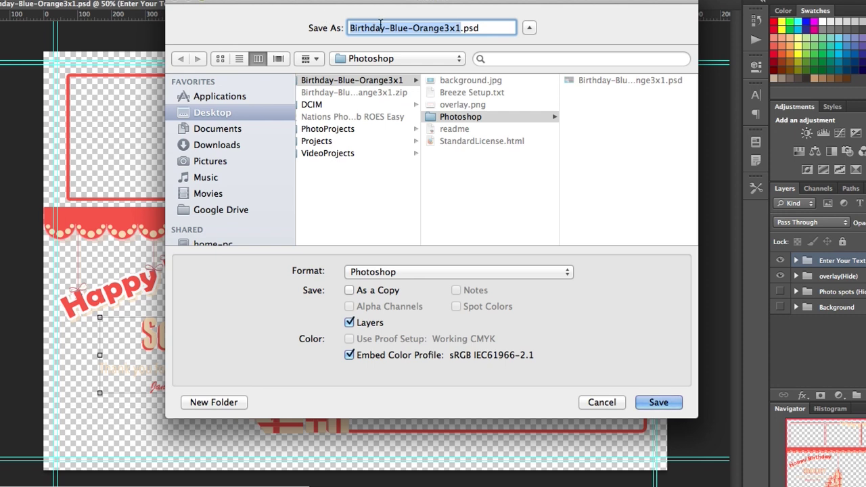
{"action": "type", "text": "overl"}
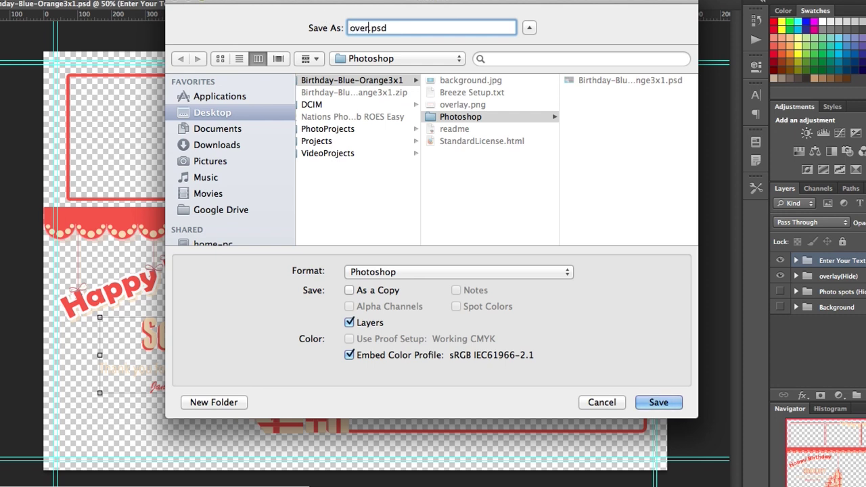
{"action": "type", "text": "ay"}
{"action": "left_click", "coordinate": [550, 273]}
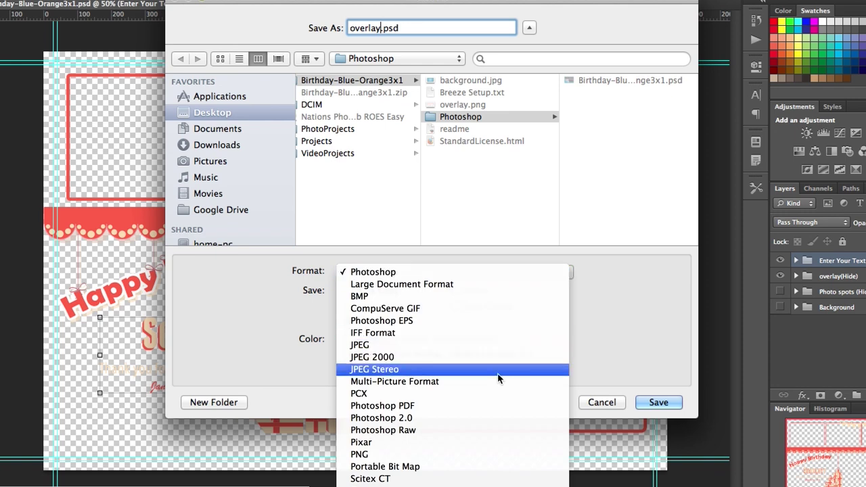
Step: Save overlay.png as PNG into the Photoshop folder, accepting the default PNG compression options
{"action": "left_click", "coordinate": [483, 458]}
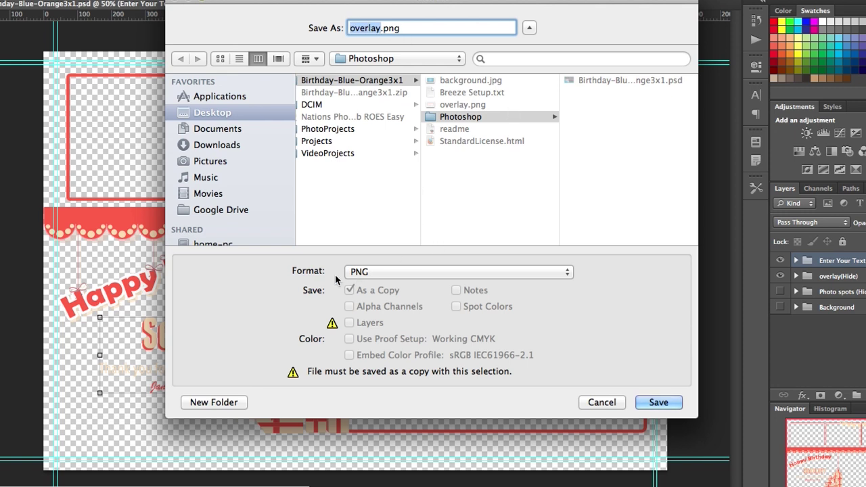
{"action": "left_click", "coordinate": [393, 274]}
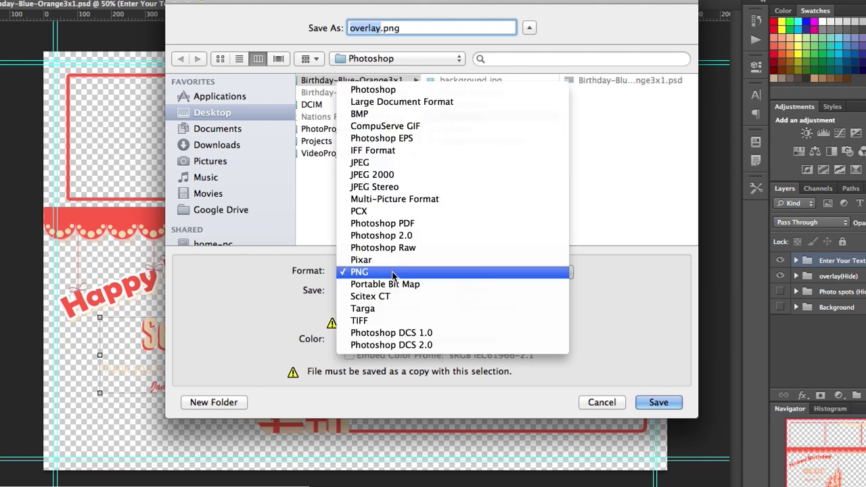
{"action": "left_click", "coordinate": [394, 274]}
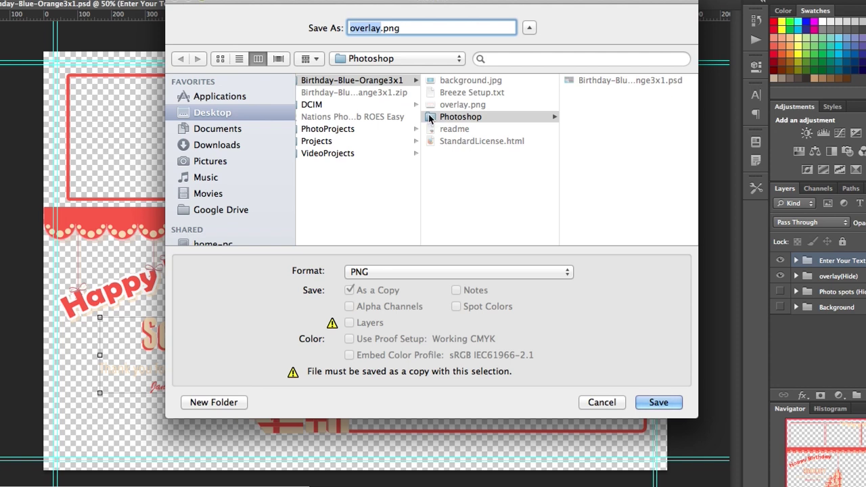
{"action": "left_click", "coordinate": [430, 118]}
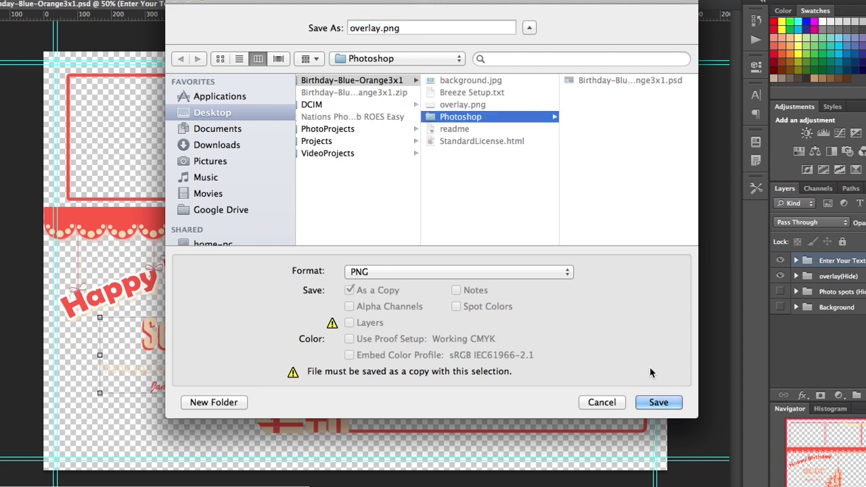
{"action": "left_click", "coordinate": [658, 402]}
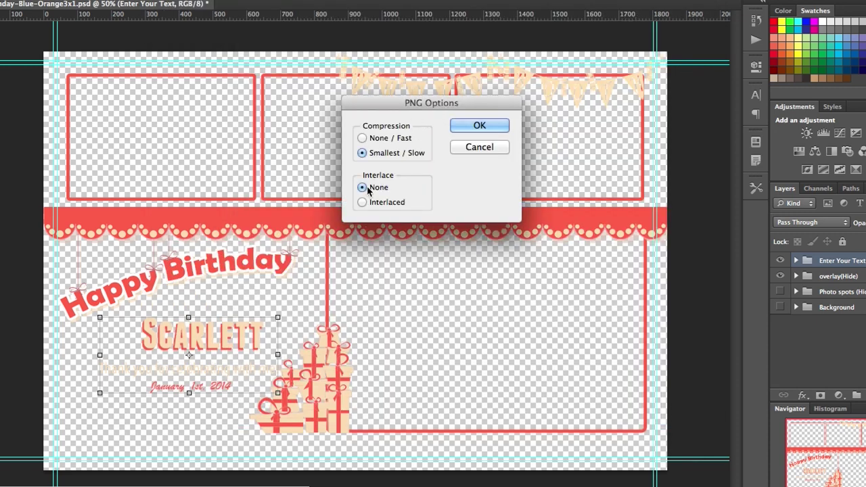
{"action": "left_click", "coordinate": [477, 127]}
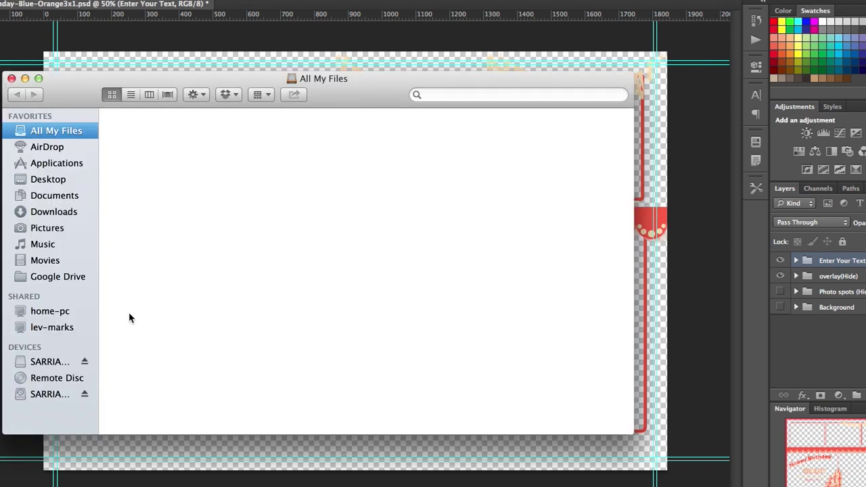
Step: Browse the SARRIAMEDIA4TB drive's Video Projects and PhotoboothFiles folders looking for the export
{"action": "left_click", "coordinate": [38, 396]}
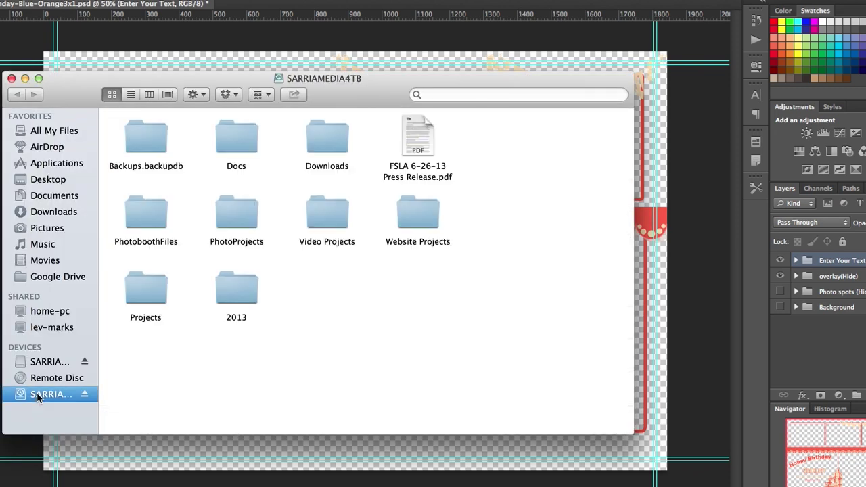
{"action": "double_click", "coordinate": [335, 221]}
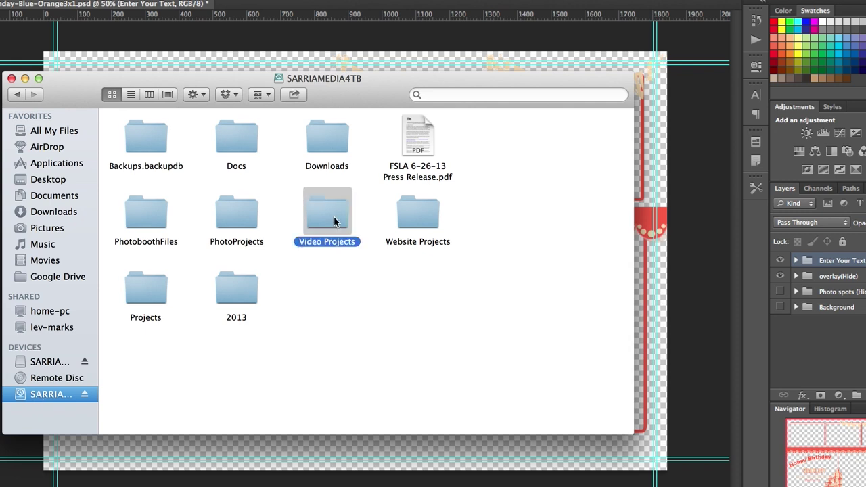
{"action": "left_click", "coordinate": [16, 94]}
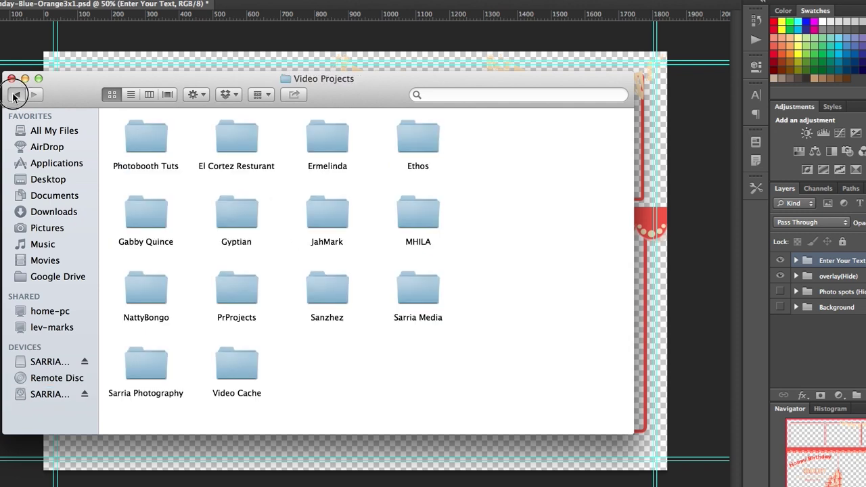
{"action": "double_click", "coordinate": [151, 226]}
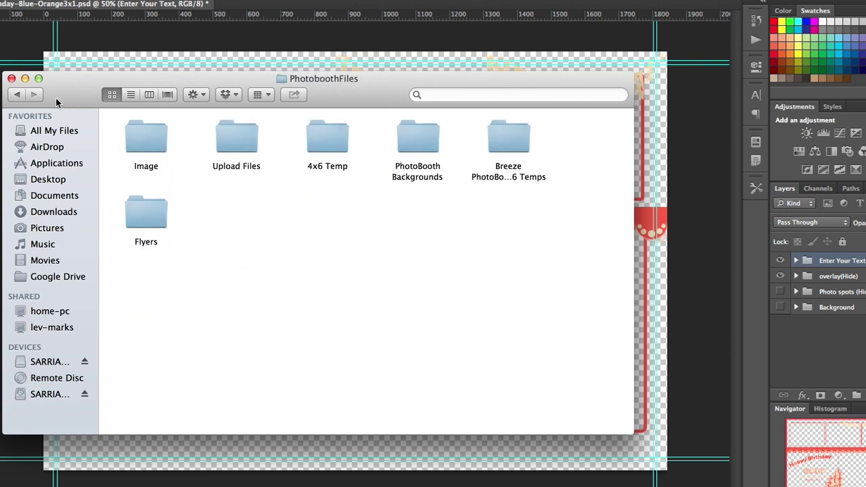
{"action": "left_click", "coordinate": [15, 94]}
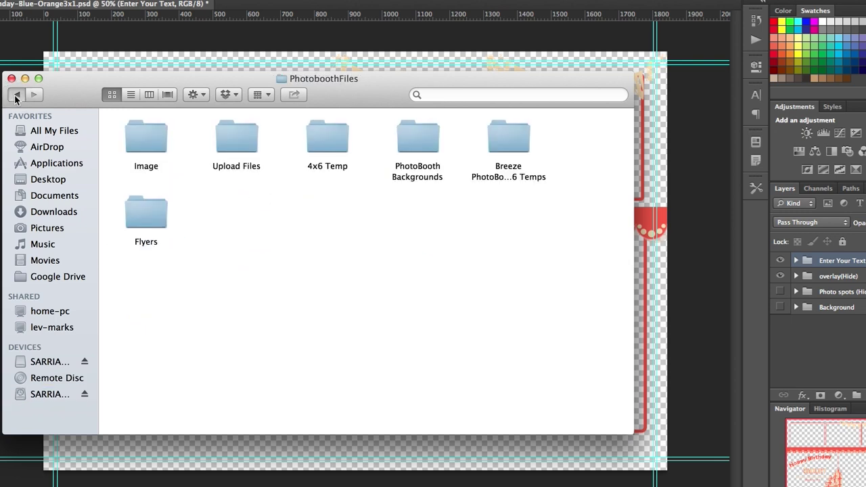
Step: Open Desktop > Birthday-Blue-Orange3x1 > Photoshop, select overlay.png and widen the window to preview it
{"action": "left_click", "coordinate": [45, 179]}
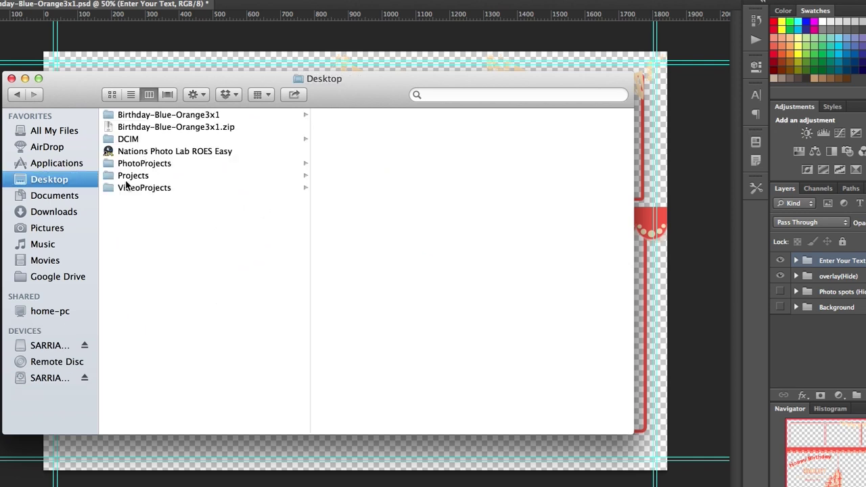
{"action": "left_click", "coordinate": [135, 116]}
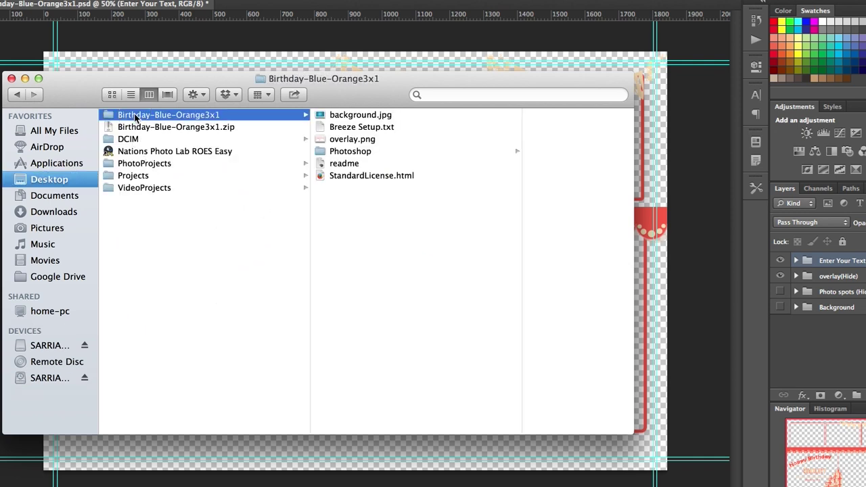
{"action": "left_click", "coordinate": [350, 151]}
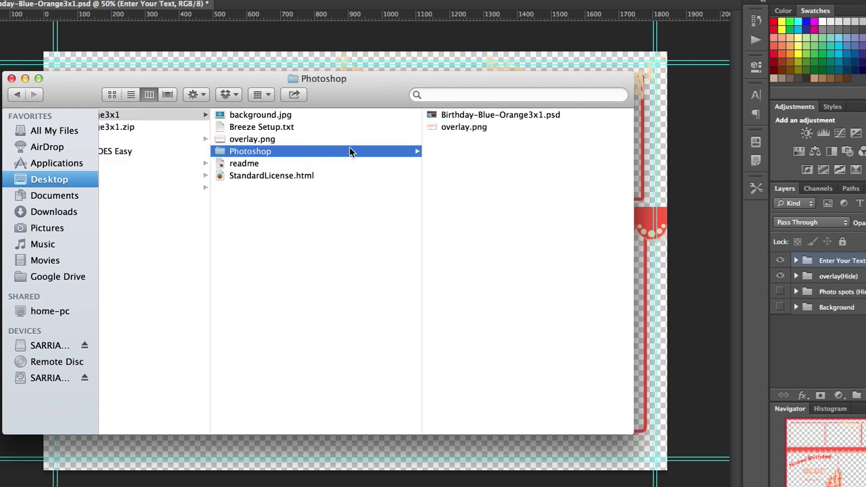
{"action": "left_click", "coordinate": [474, 127]}
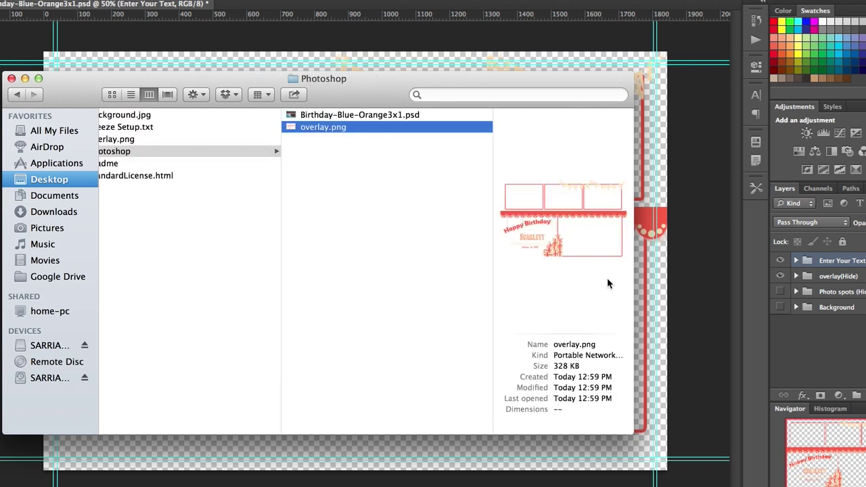
{"action": "left_click_drag", "start_coordinate": [629, 286], "coordinate": [662, 289]}
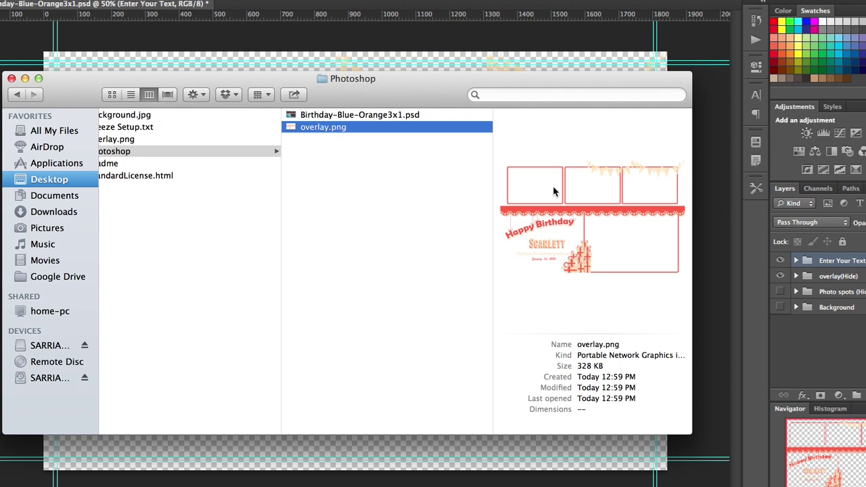
Step: Close Finder and make the Background and Photo spots groups visible again
{"action": "left_click", "coordinate": [11, 78]}
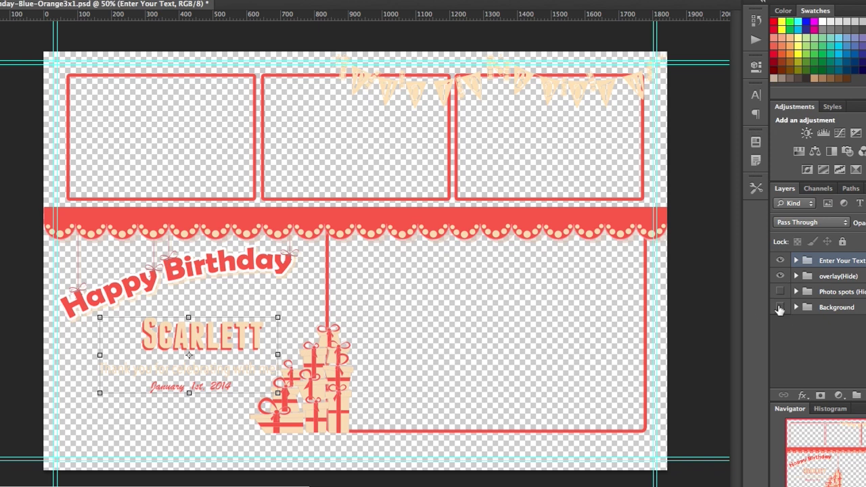
{"action": "left_click", "coordinate": [781, 307]}
{"action": "left_click", "coordinate": [781, 291]}
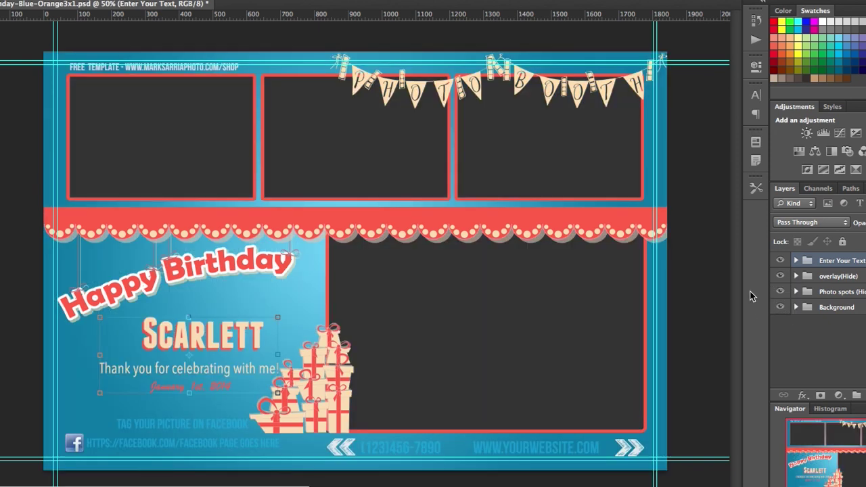